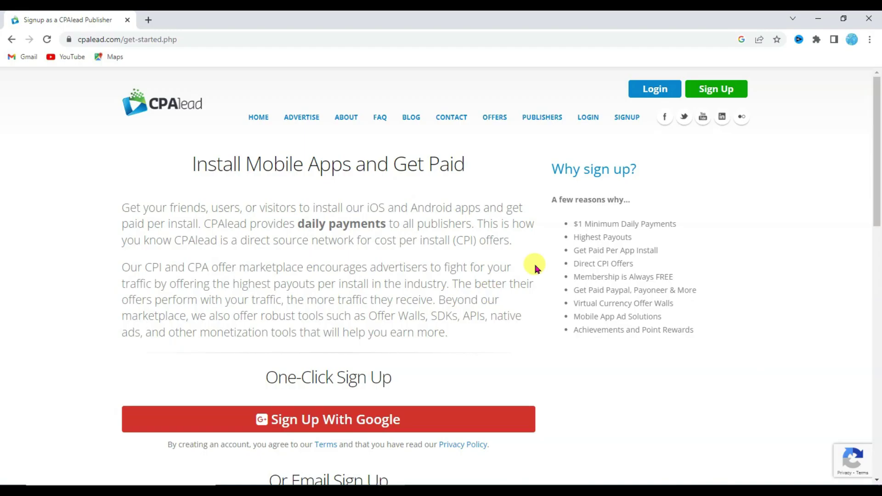
# - Scroll through the CPAlead publisher sign-up page to view the Google and email sign-up options
pyautogui.scroll(-10, 534, 263)
pyautogui.scroll(2, 492, 257)
pyautogui.scroll(3, 492, 256)
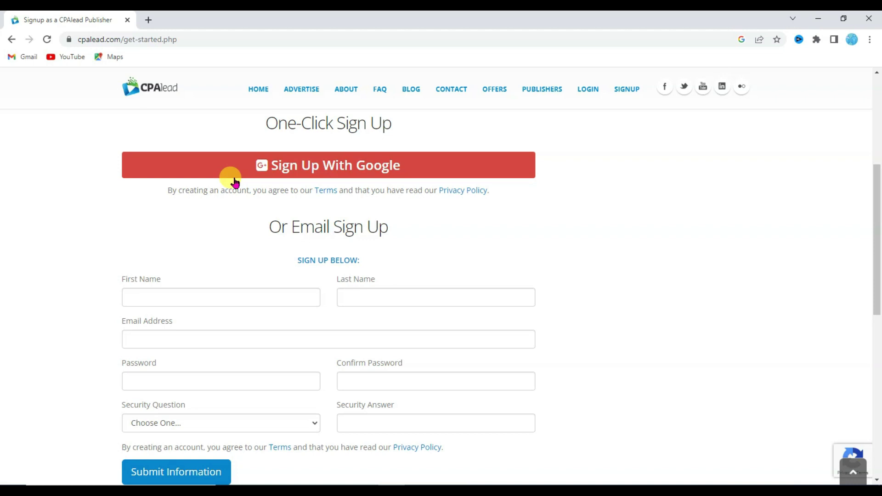
# - Highlight the One-Click Sign Up heading and scroll the sign-up page down and back up
pyautogui.moveTo(265, 124); pyautogui.dragTo(398, 127)
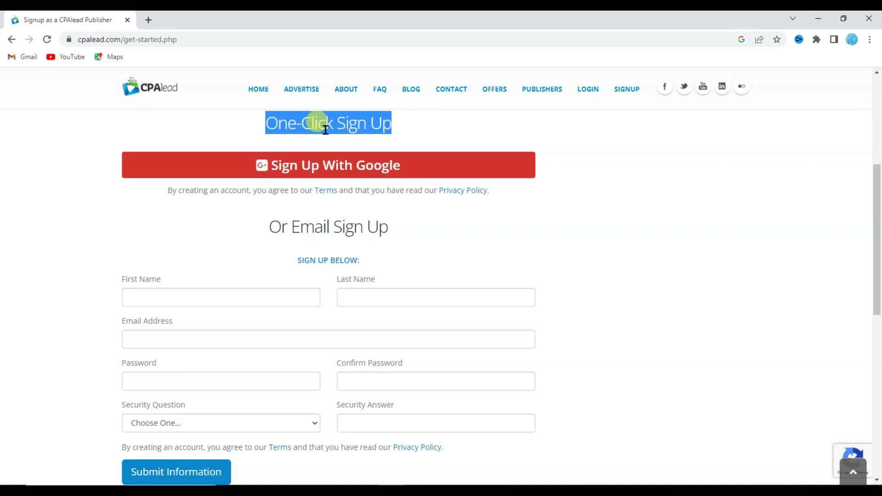
pyautogui.scroll(-5, 257, 357)
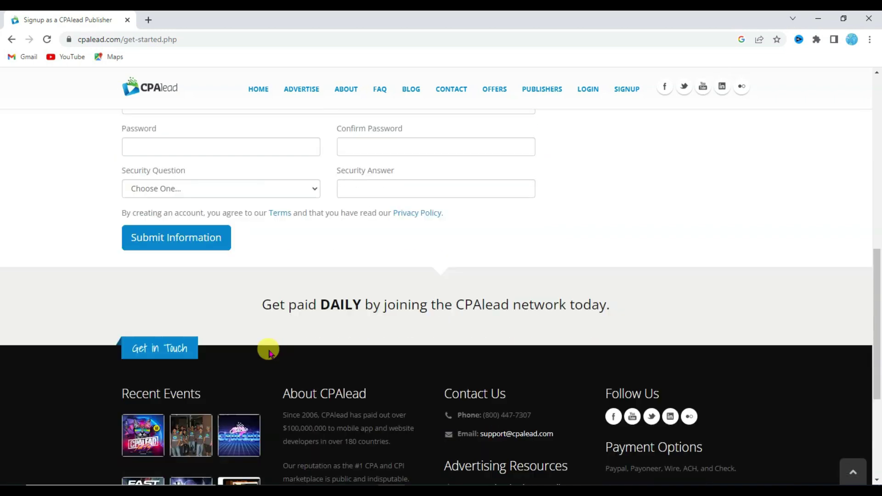
pyautogui.scroll(6, 449, 295)
pyautogui.scroll(4, 364, 280)
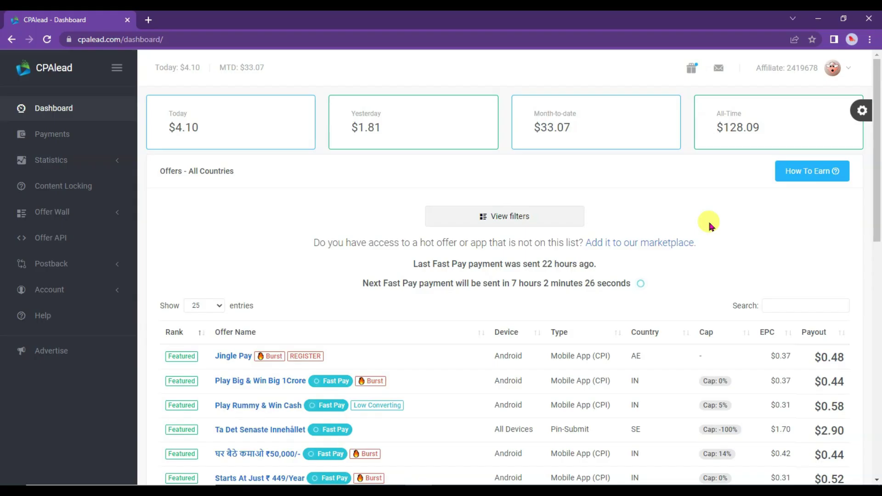
pyautogui.scroll(-5, 464, 189)
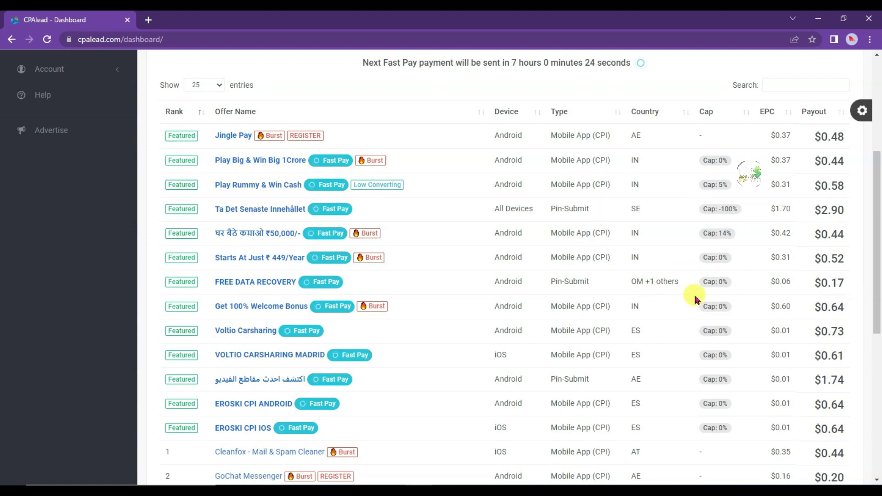
pyautogui.scroll(5, 695, 298)
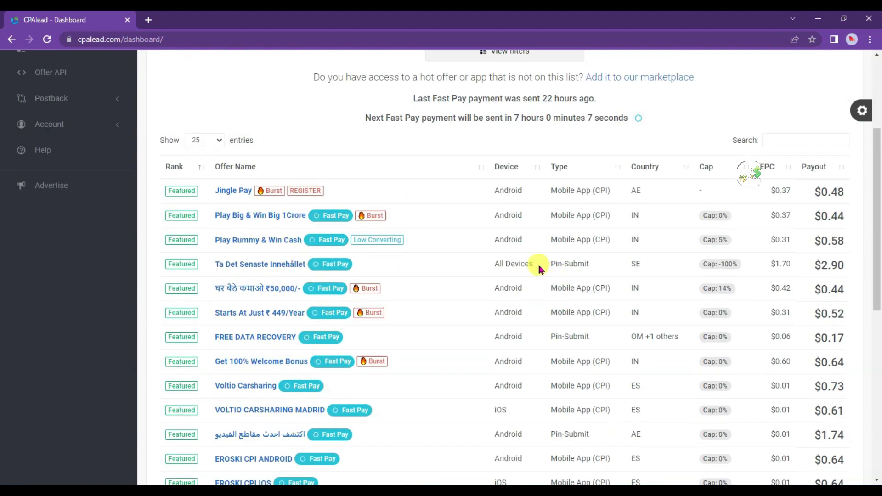
pyautogui.scroll(3, 676, 252)
pyautogui.scroll(-2, 459, 331)
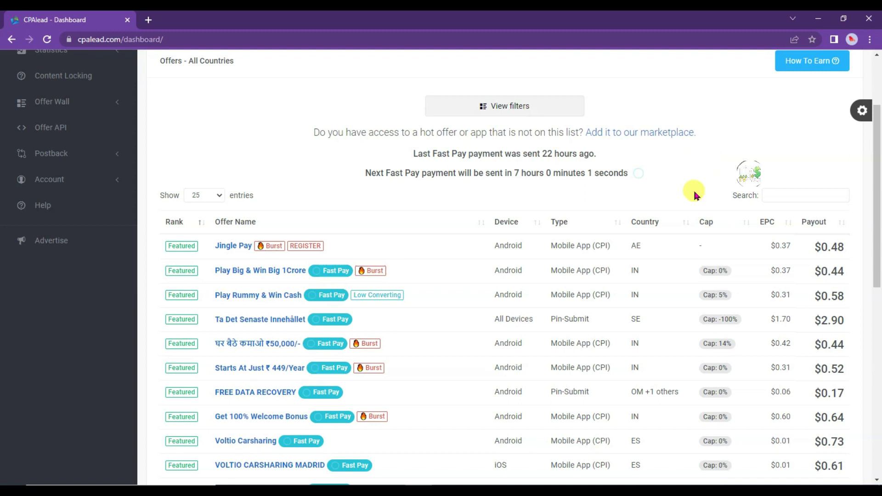
pyautogui.scroll(3, 680, 226)
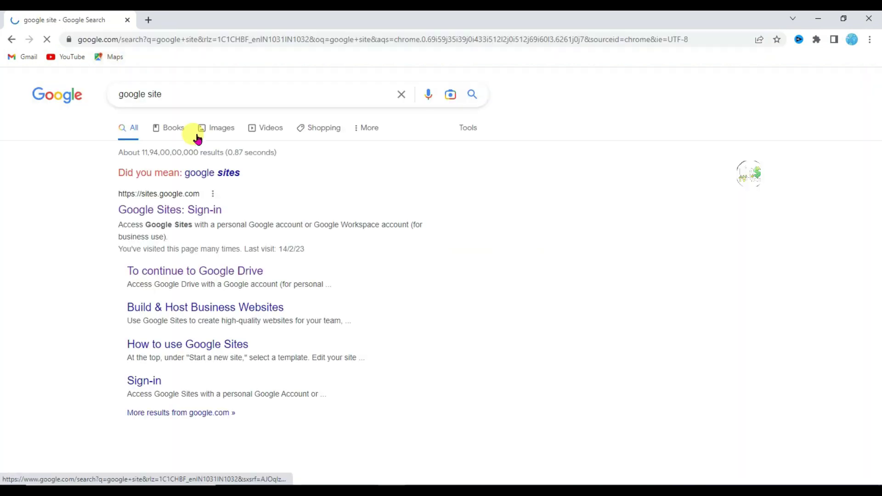
# - Create a blank Google Site with a banknote gallery photo as the header image
pyautogui.click(191, 211)
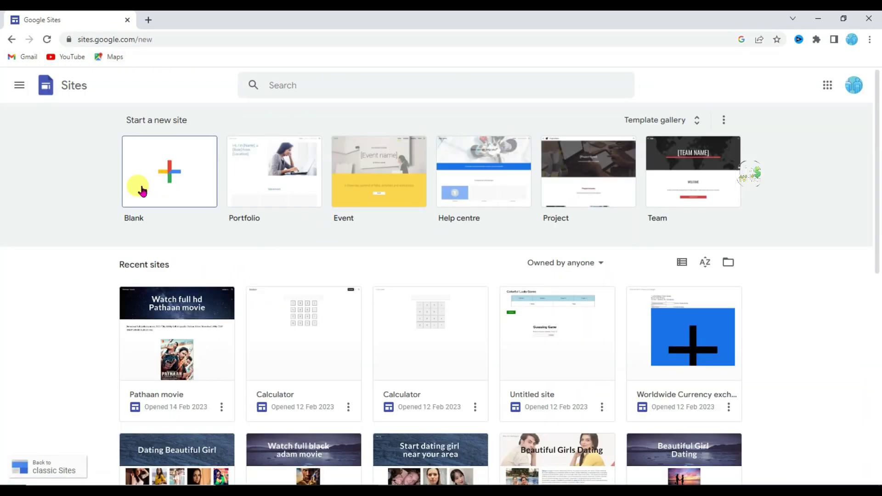
pyautogui.click(206, 183)
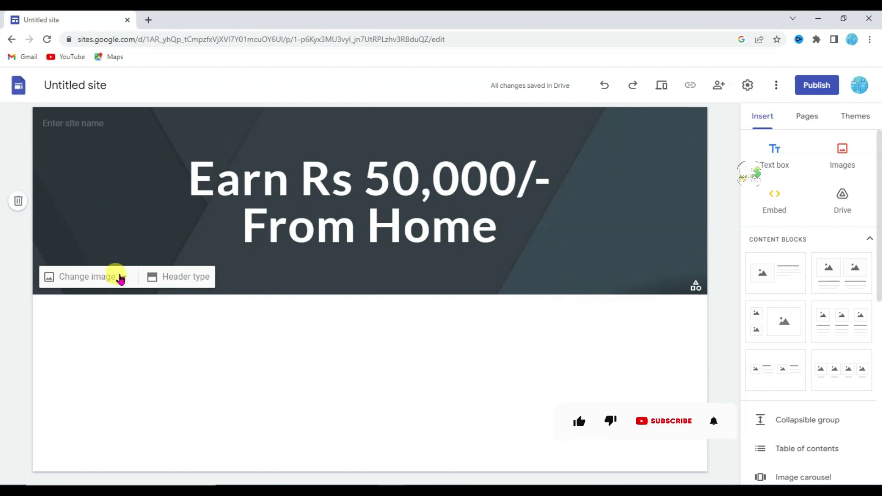
pyautogui.click(83, 278)
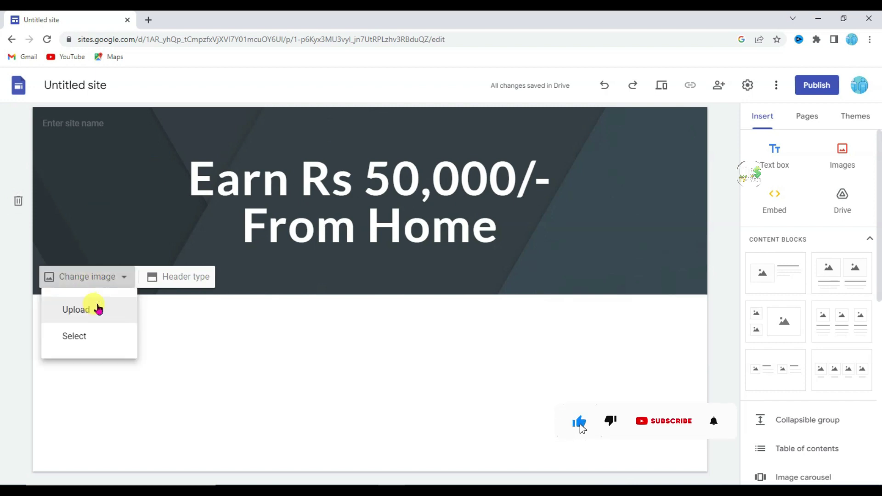
pyautogui.click(92, 340)
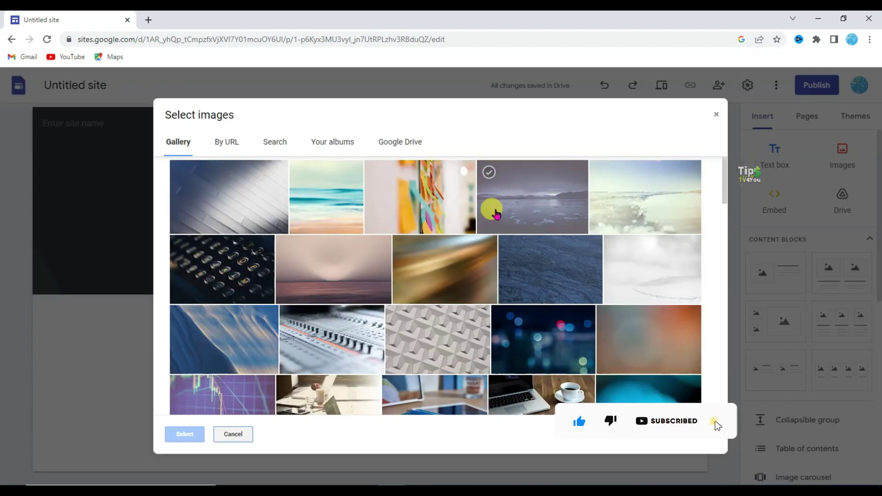
pyautogui.scroll(-10, 482, 207)
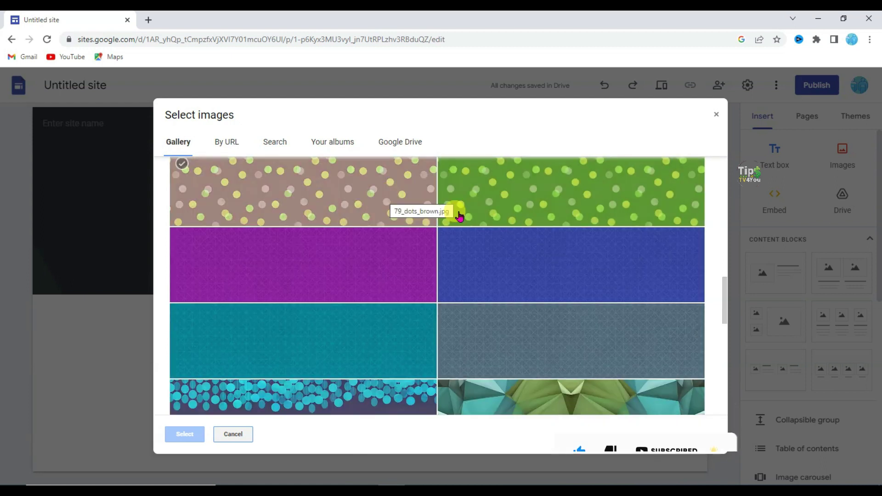
pyautogui.scroll(-5, 459, 216)
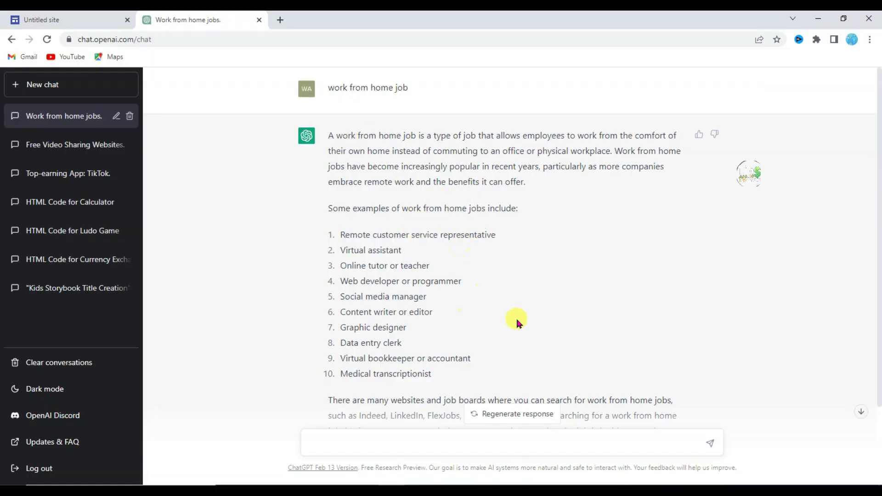
# - Copy the entire ChatGPT work-from-home answer and return to the Sites tab
pyautogui.scroll(-2, 517, 321)
pyautogui.hotkey('ctrl', 'a')
pyautogui.rightClick(404, 266)
pyautogui.click(416, 268)
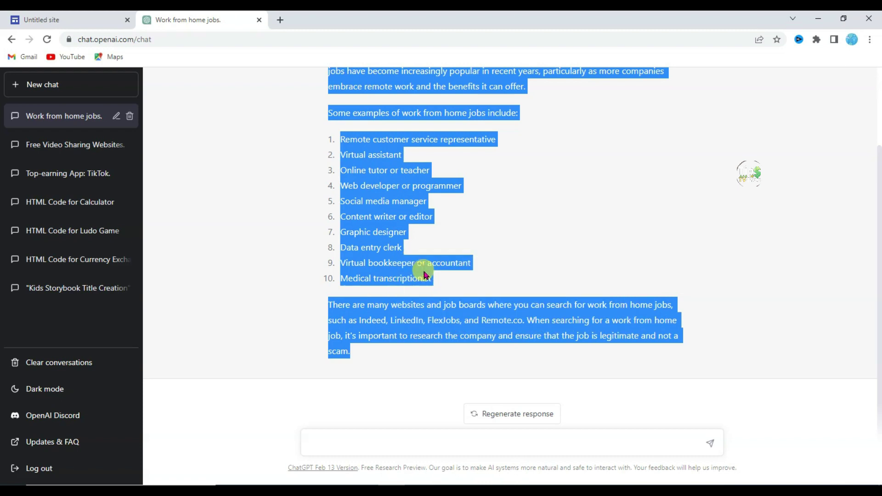
pyautogui.hotkey('ctrl', 'shift', 'Tab')
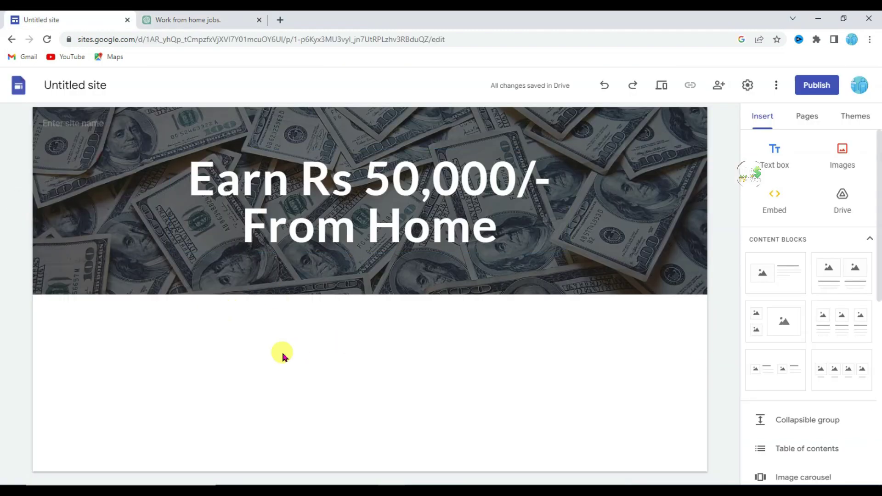
# - Paste the copied ChatGPT work-from-home text into a new text box below the banner
pyautogui.click(780, 159)
pyautogui.rightClick(217, 319)
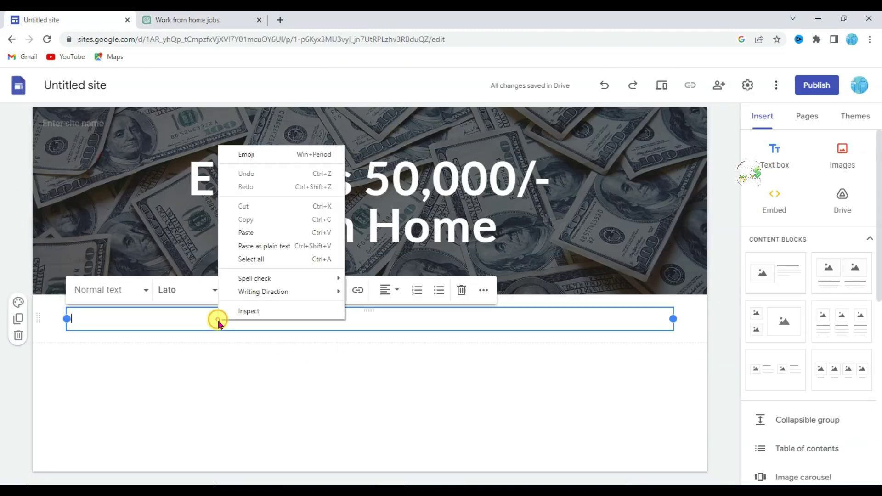
pyautogui.click(246, 233)
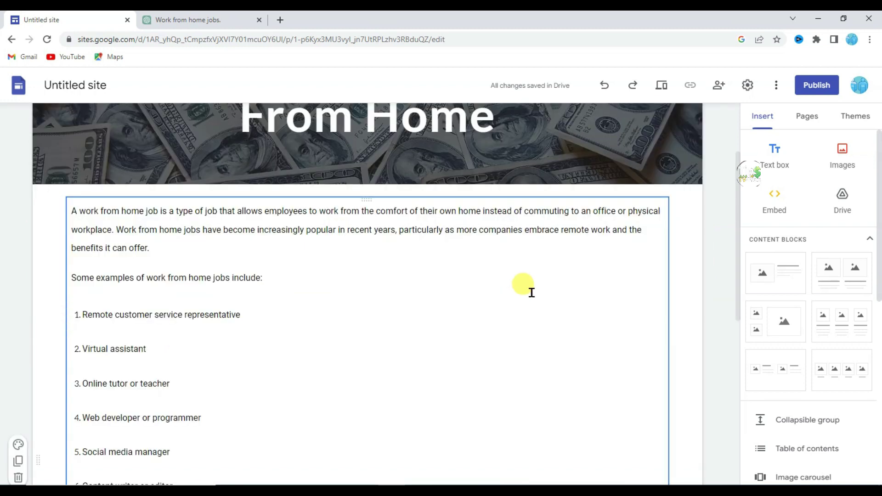
pyautogui.scroll(3, 420, 299)
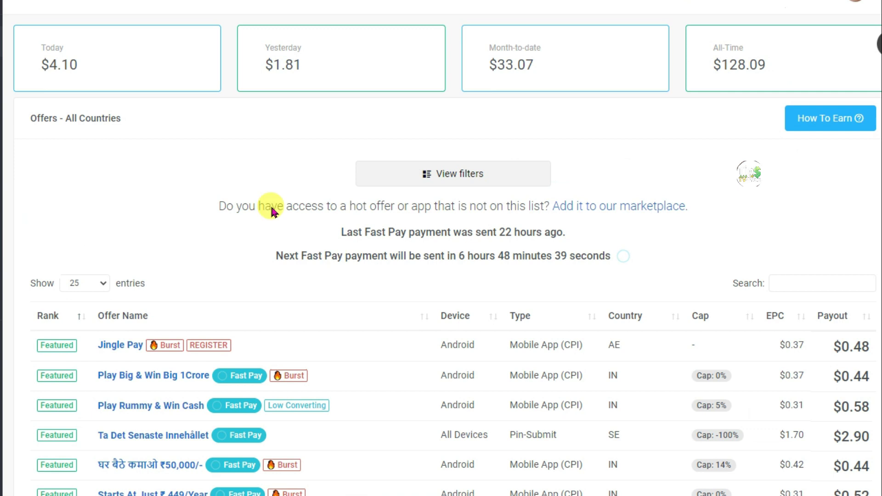
# - Copy the affiliate link of the India-targeted घर बैठे कमाओ ₹50,000/- offer paying $0.44
pyautogui.scroll(-5, 506, 225)
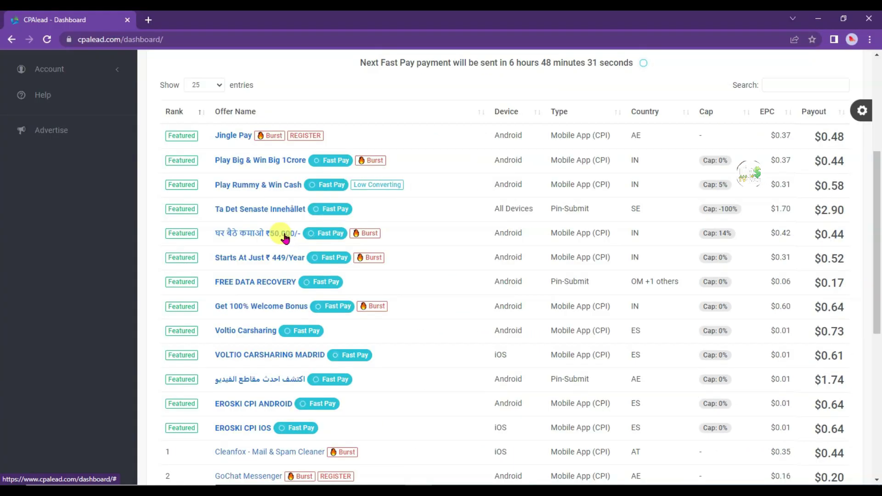
pyautogui.click(284, 234)
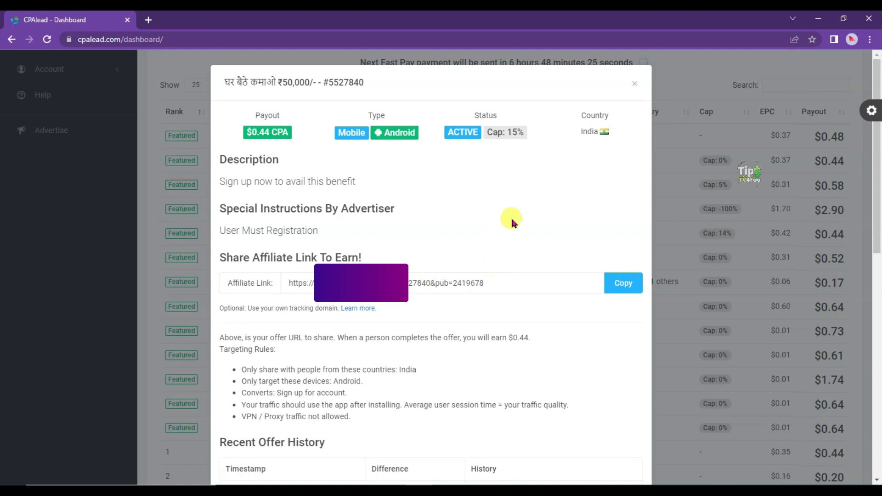
pyautogui.click(623, 283)
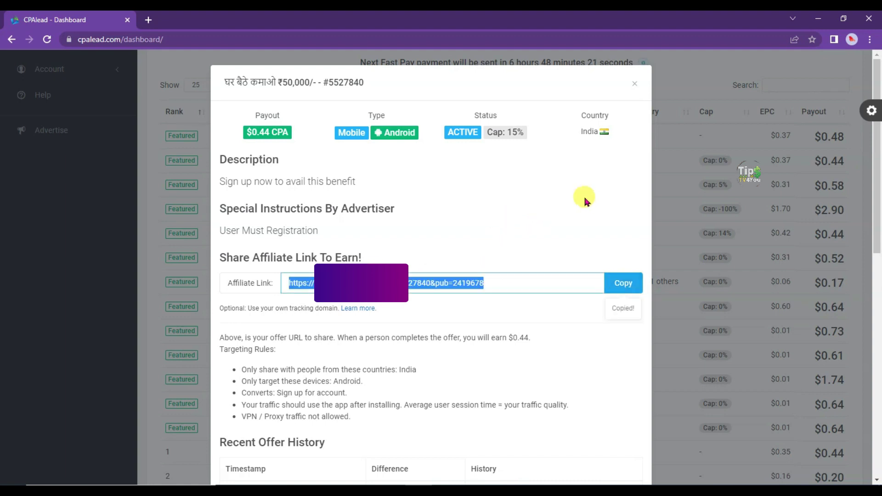
pyautogui.moveTo(592, 211); pyautogui.dragTo(575, 197)
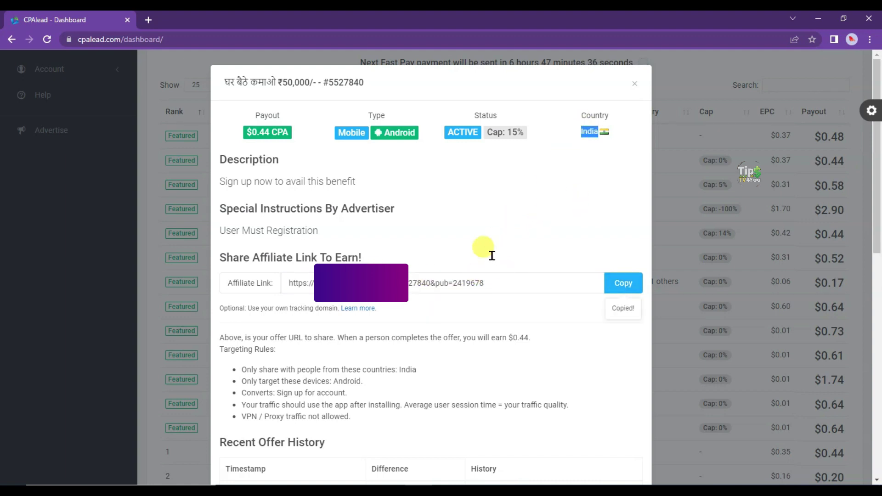
pyautogui.moveTo(219, 181); pyautogui.dragTo(315, 174)
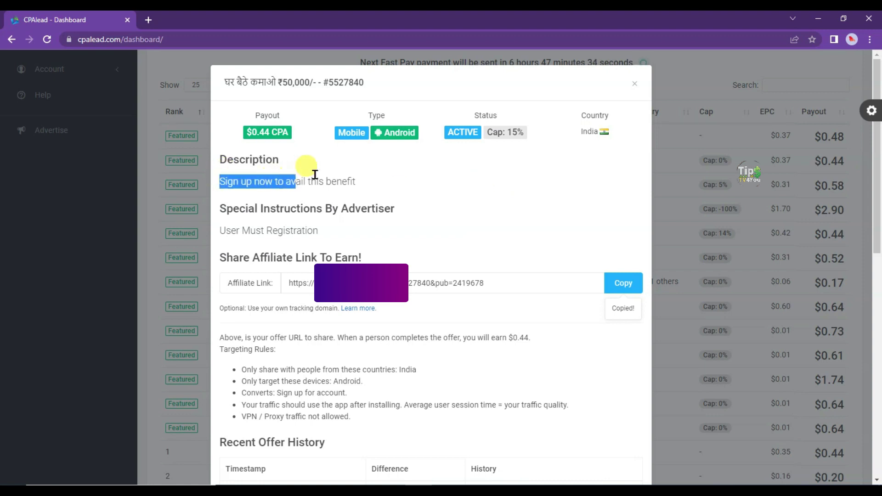
pyautogui.moveTo(244, 134); pyautogui.dragTo(295, 138)
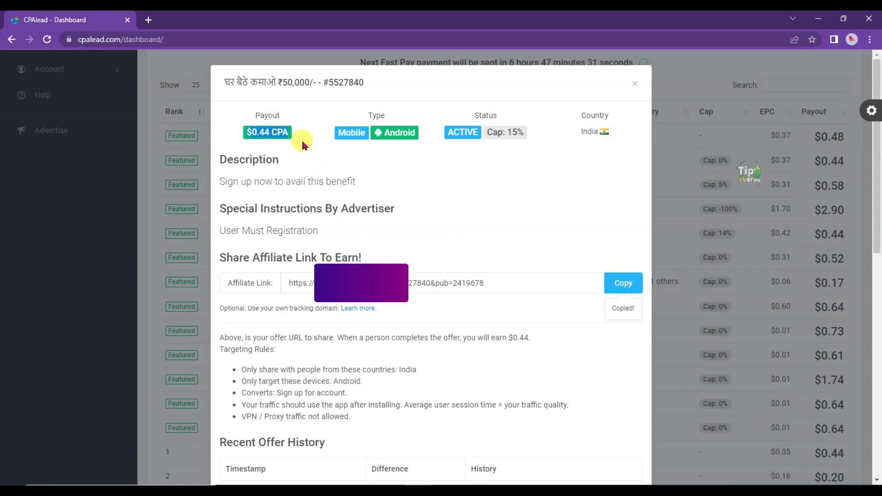
# - Link 'Remote customer service representative' to the copied ₹50,000 offer affiliate URL
pyautogui.hotkey('alt', 'Tab')
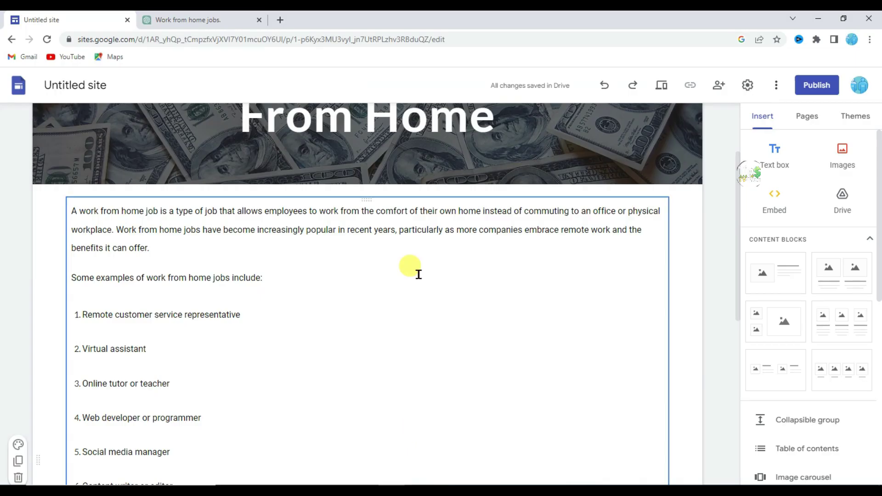
pyautogui.scroll(-1, 299, 306)
pyautogui.moveTo(83, 260); pyautogui.dragTo(239, 262)
pyautogui.click(358, 125)
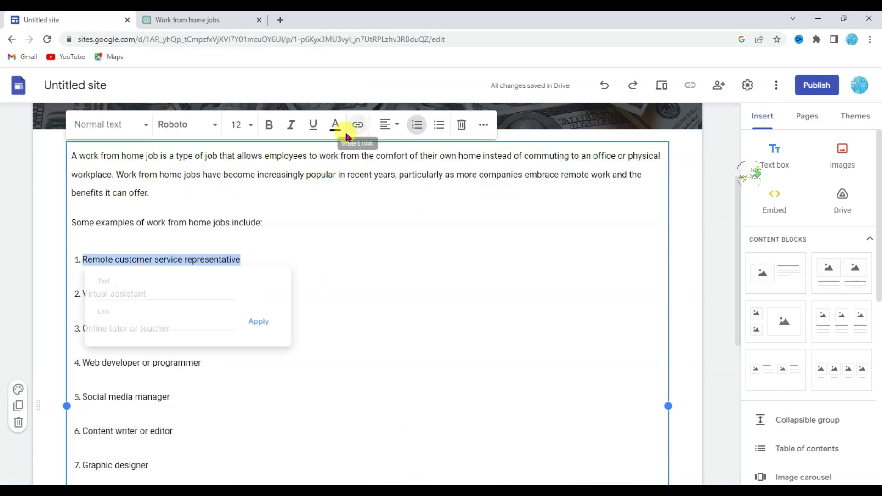
pyautogui.rightClick(134, 323)
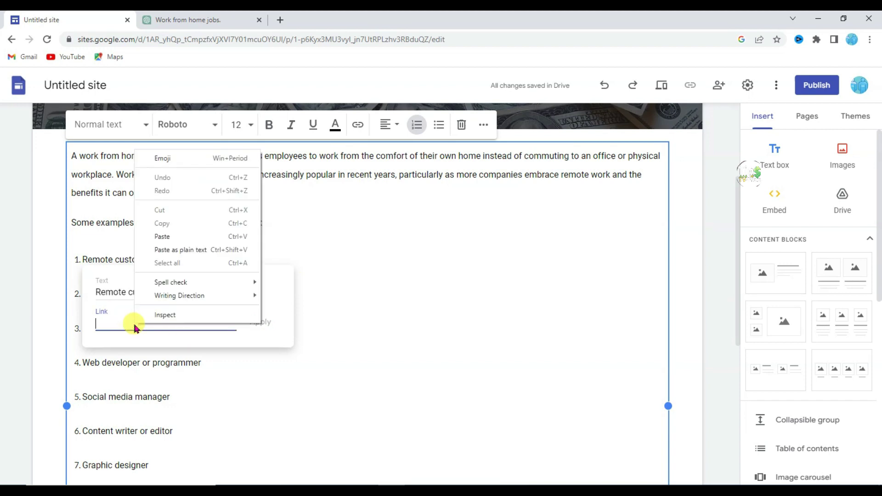
pyautogui.click(181, 235)
pyautogui.click(306, 317)
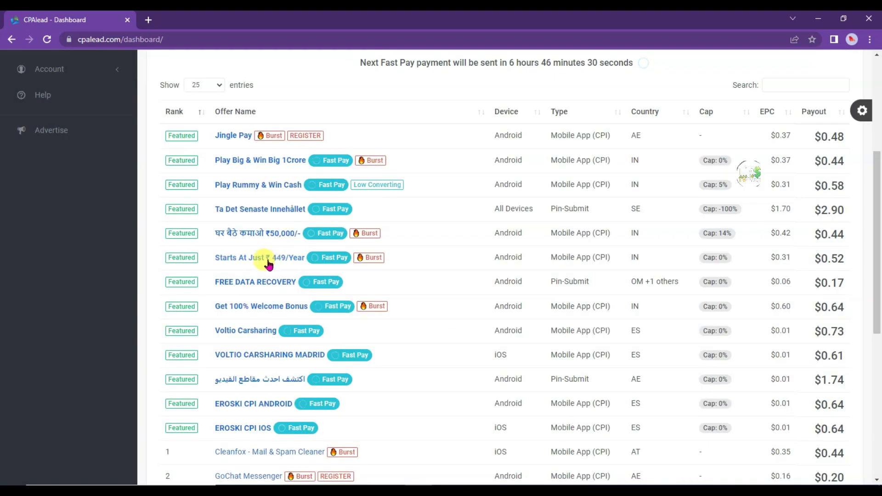
# - Copy the Starts At Just ₹449/Year offer link and apply it to 'Virtual assistant'
pyautogui.click(278, 260)
pyautogui.click(623, 234)
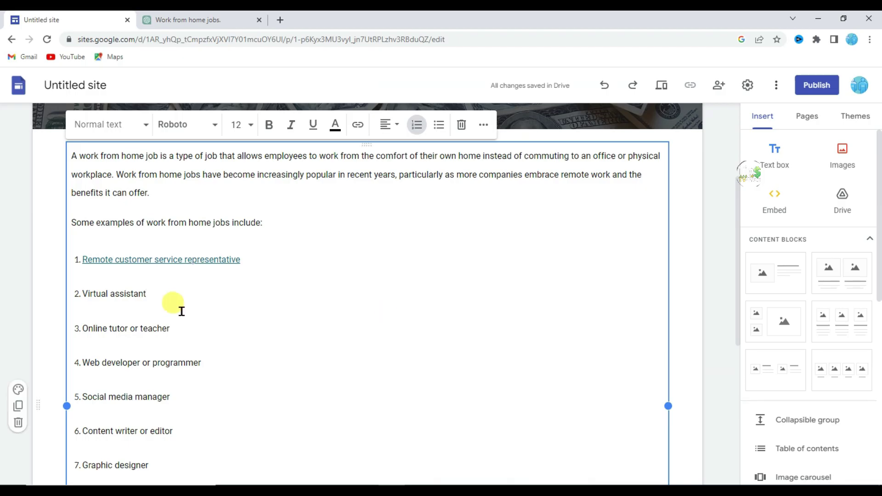
pyautogui.moveTo(82, 294); pyautogui.dragTo(144, 296)
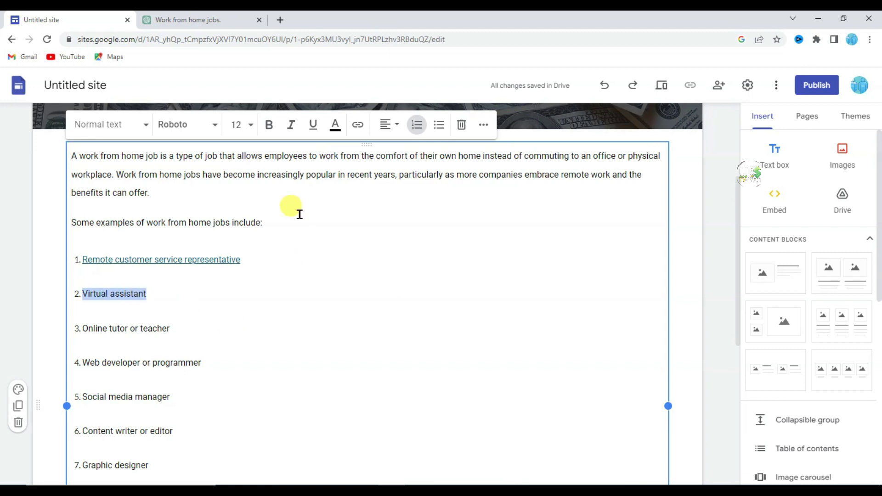
pyautogui.click(358, 125)
pyautogui.rightClick(125, 359)
pyautogui.click(161, 272)
pyautogui.click(260, 357)
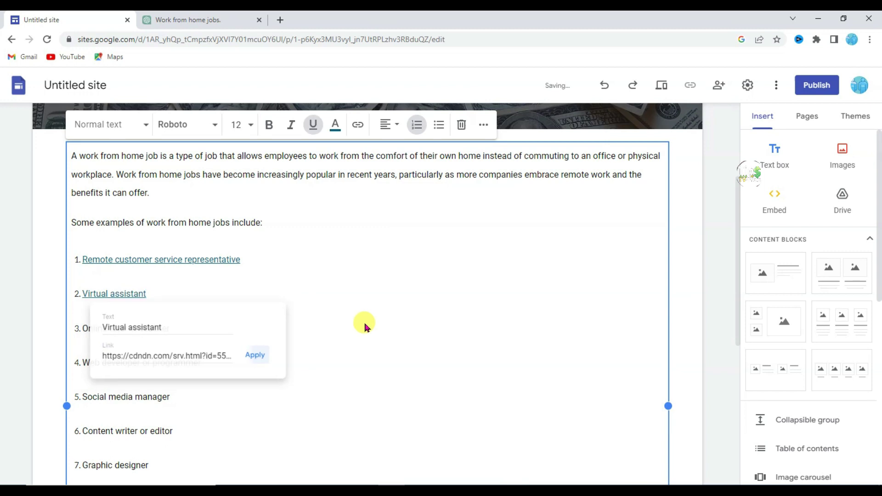
# - Start a new button on the page named Register
pyautogui.scroll(4, 381, 306)
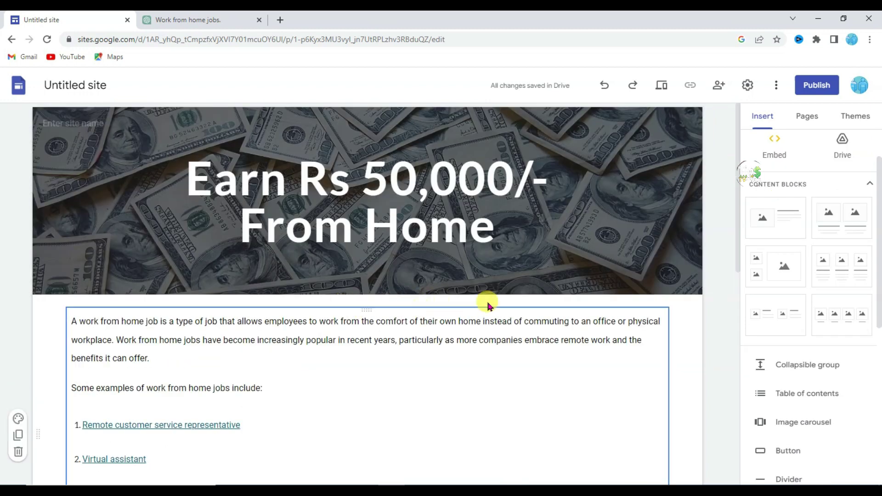
pyautogui.scroll(-2, 827, 289)
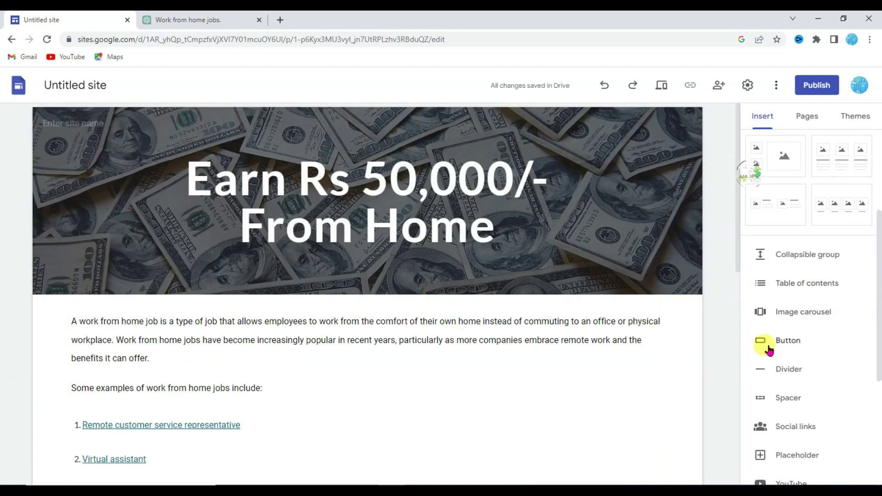
pyautogui.click(798, 343)
pyautogui.write('Register')
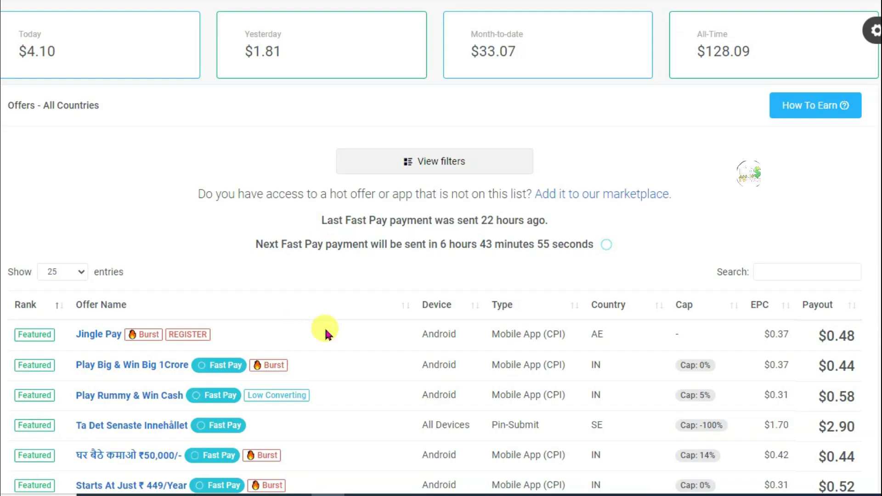
pyautogui.scroll(-7, 335, 330)
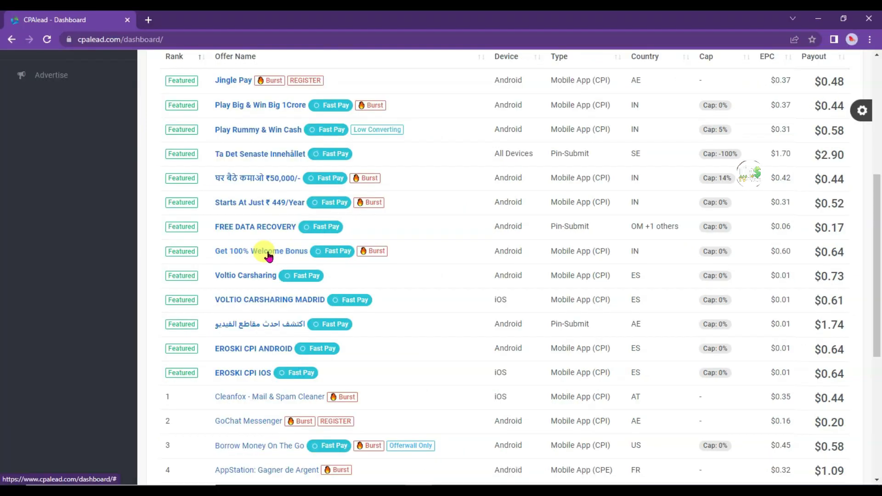
# - Link the Register button to the Get 100% Welcome Bonus affiliate URL and place it under the header
pyautogui.click(269, 253)
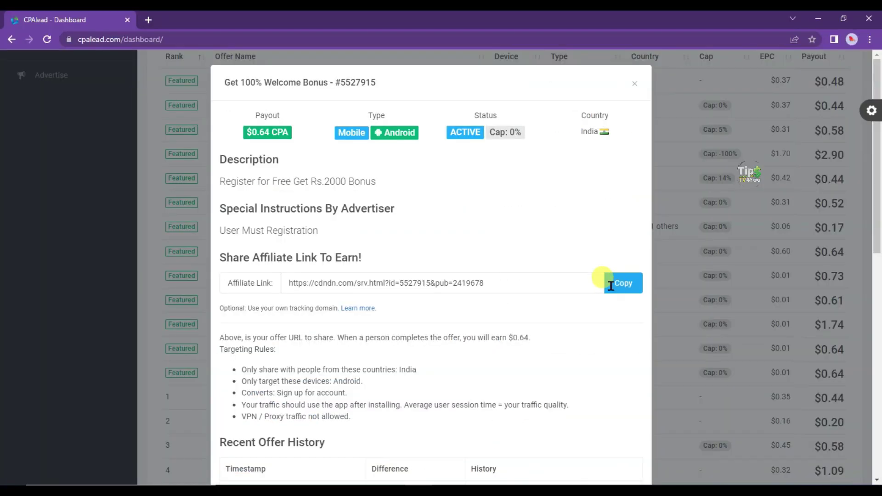
pyautogui.click(629, 287)
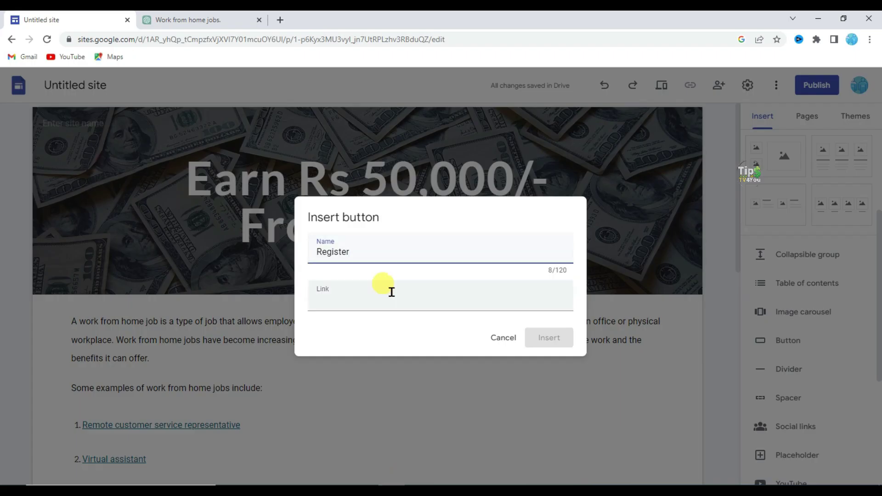
pyautogui.click(373, 303)
pyautogui.rightClick(355, 306)
pyautogui.click(368, 396)
pyautogui.click(555, 339)
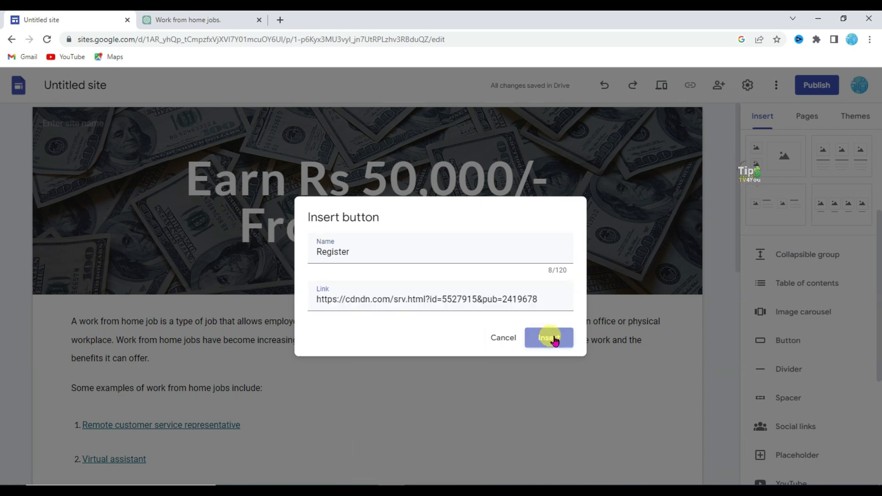
pyautogui.moveTo(136, 179); pyautogui.dragTo(355, 175)
pyautogui.scroll(6, 640, 269)
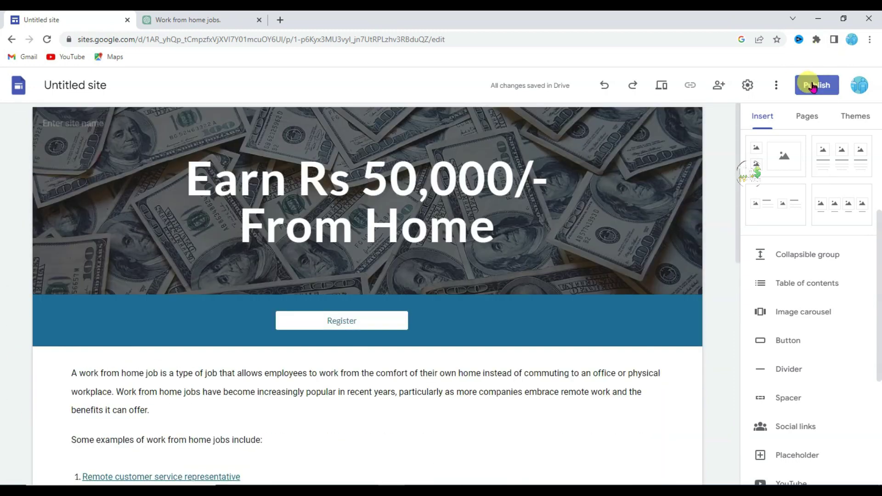
# - Publish the site live at sites.google.com/view/workfromhomejob99
pyautogui.click(813, 87)
pyautogui.click(394, 217)
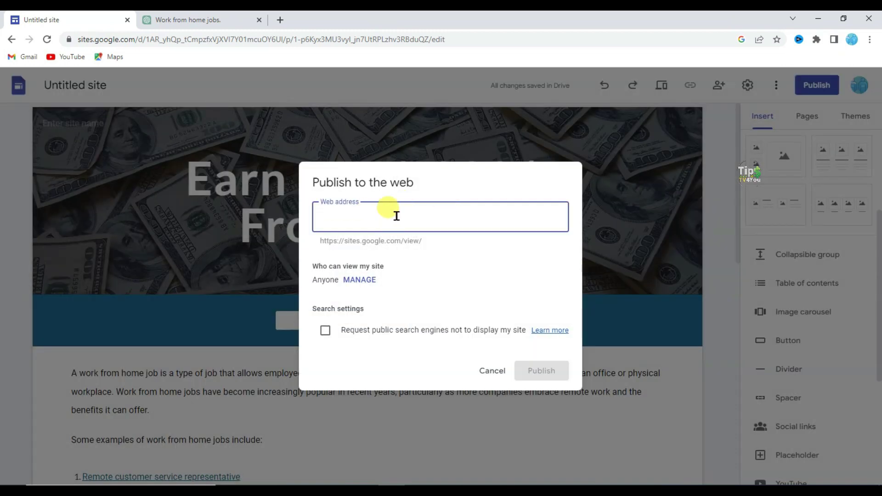
pyautogui.hotkey('ctrl', 'v')
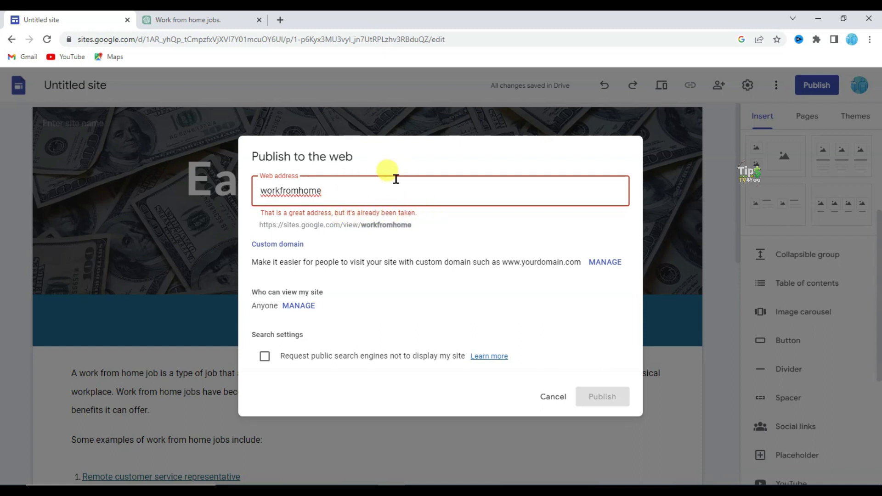
pyautogui.write('job99')
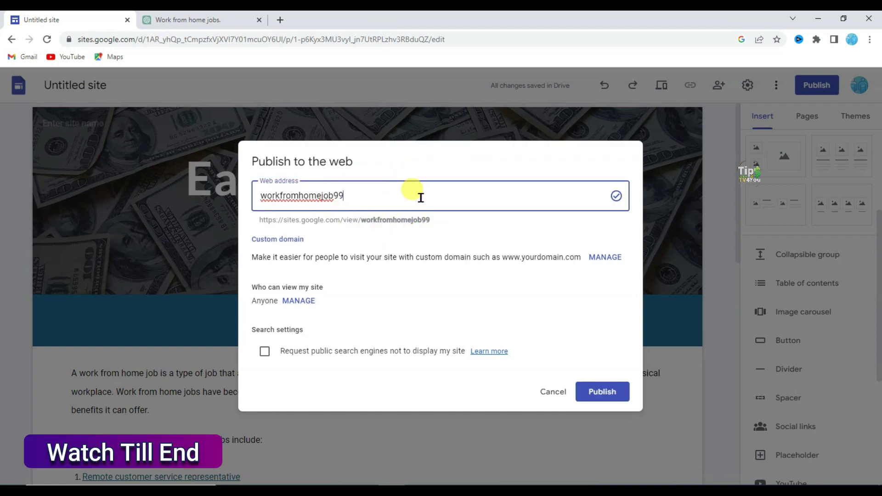
pyautogui.click(615, 389)
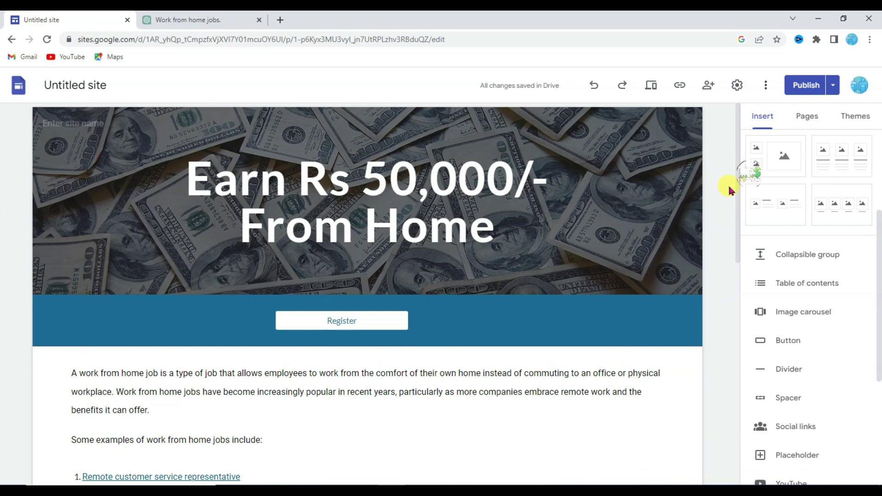
pyautogui.moveTo(646, 177)
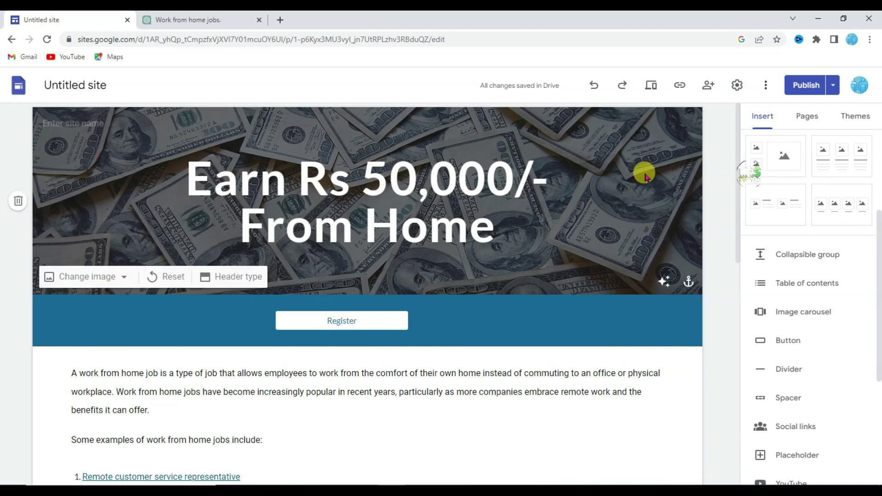
pyautogui.scroll(-3, 627, 249)
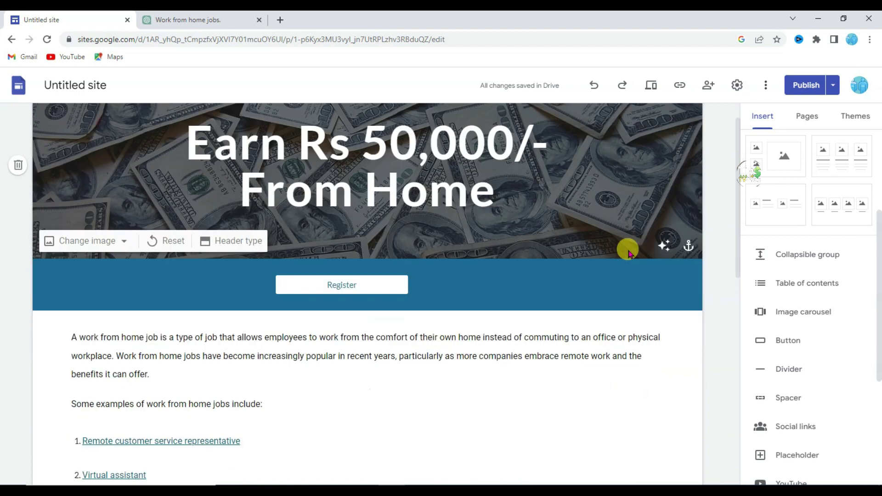
# - Start a free click.in ad in the Patna Jobs » Finance & Accounting jobs category
pyautogui.scroll(-2, 729, 227)
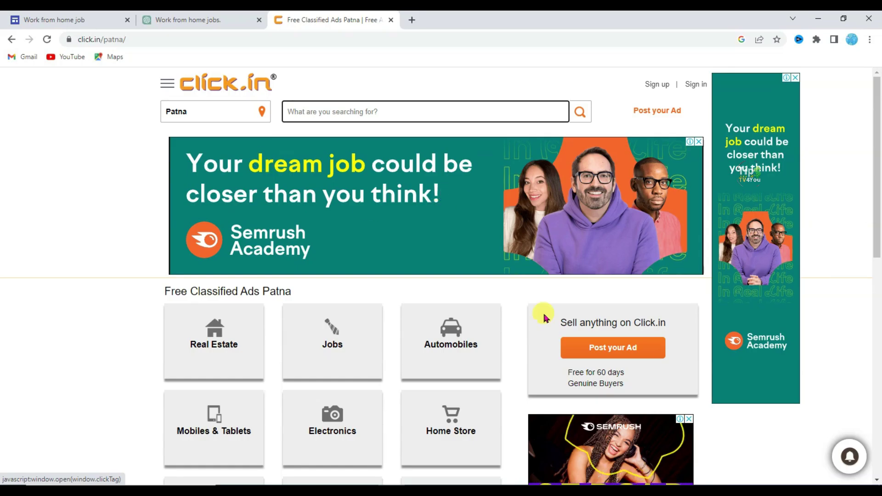
pyautogui.click(635, 351)
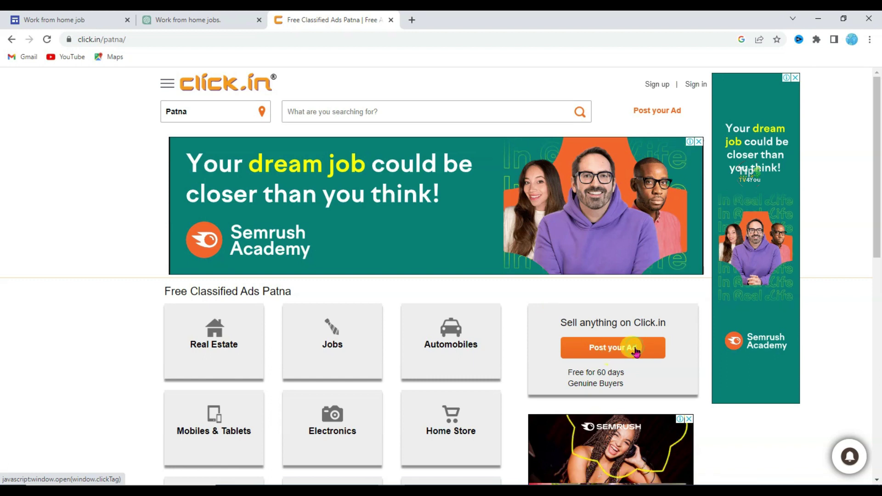
pyautogui.click(491, 133)
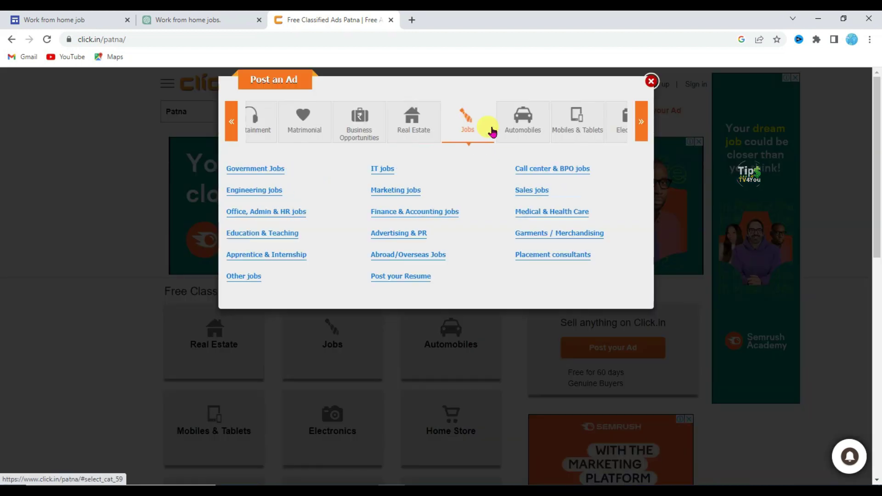
pyautogui.click(426, 214)
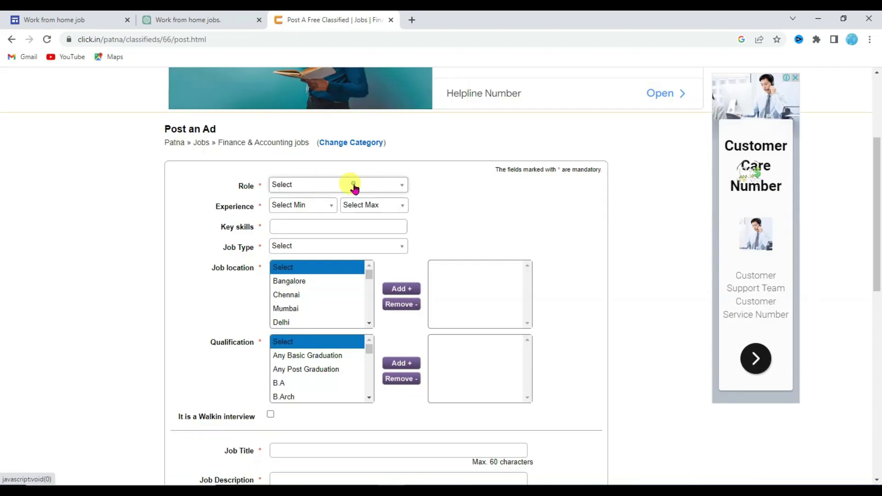
# - Set the role to Other Finance & Accounts, experience 0–1 years, key skill Gaming Knowledge
pyautogui.click(354, 187)
pyautogui.scroll(-5, 358, 266)
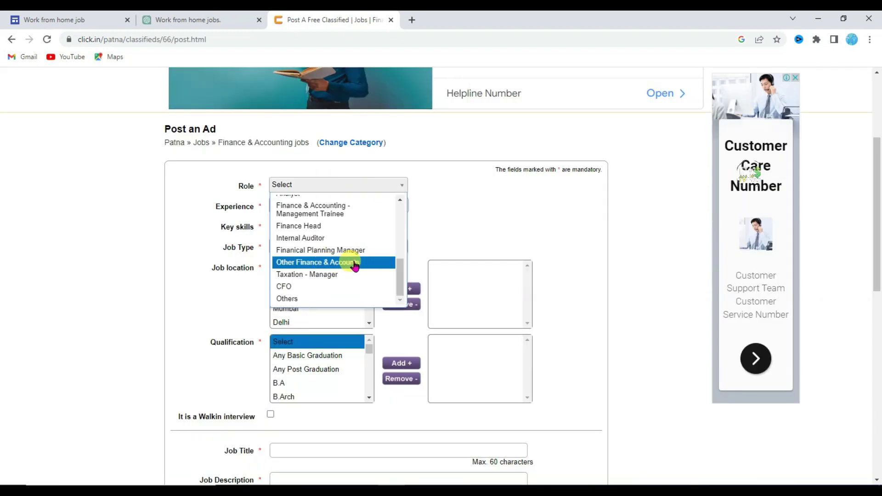
pyautogui.click(355, 263)
pyautogui.click(328, 207)
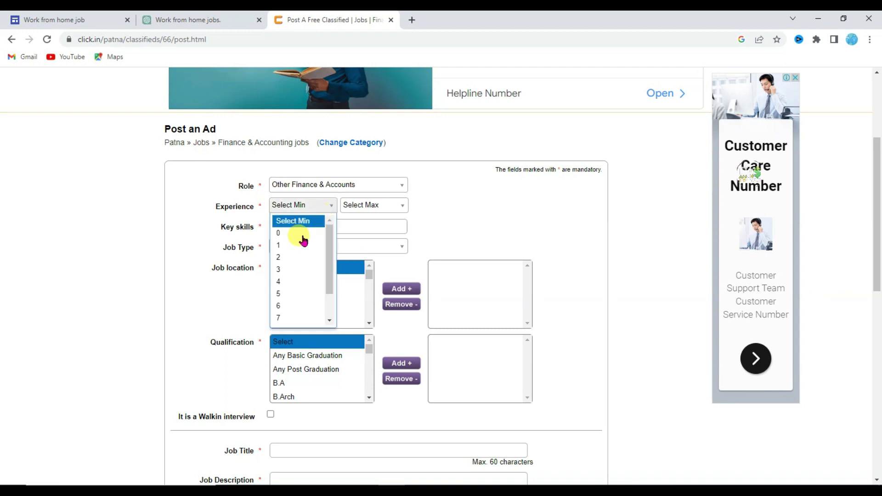
pyautogui.click(331, 233)
pyautogui.click(387, 206)
pyautogui.click(353, 245)
pyautogui.click(306, 226)
pyautogui.write('Gaming Knowledge')
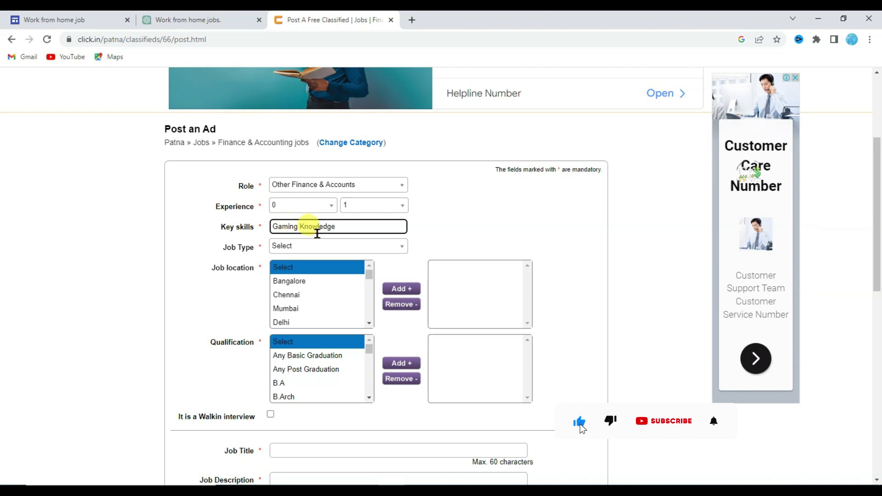
# - Make the job part time and add Delhi and Noida as job locations
pyautogui.click(344, 250)
pyautogui.click(316, 290)
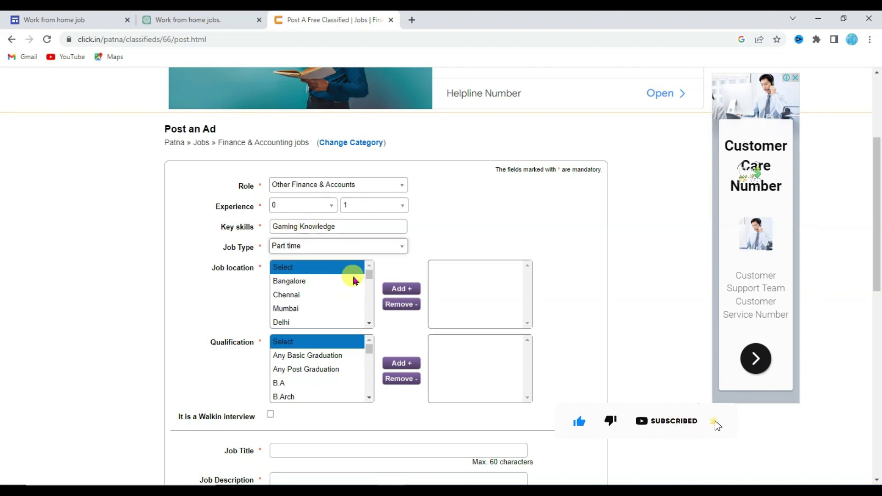
pyautogui.click(289, 322)
pyautogui.click(401, 289)
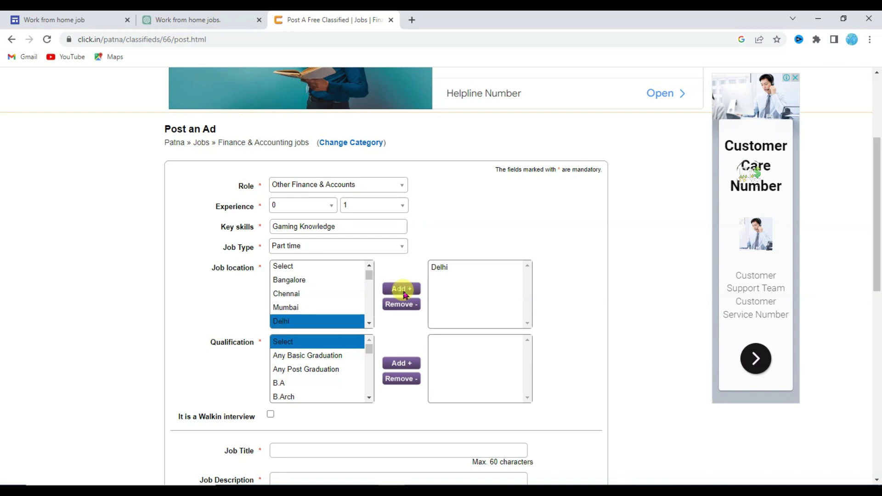
pyautogui.scroll(-1, 303, 293)
pyautogui.click(282, 294)
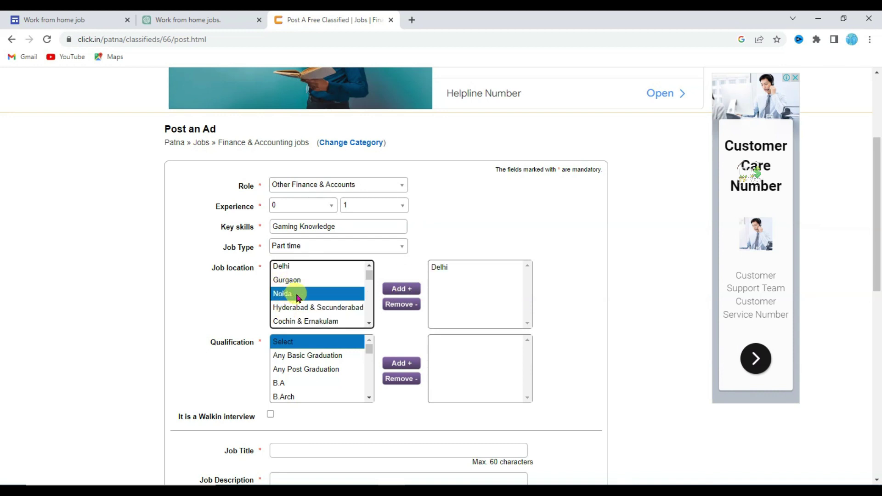
pyautogui.click(400, 290)
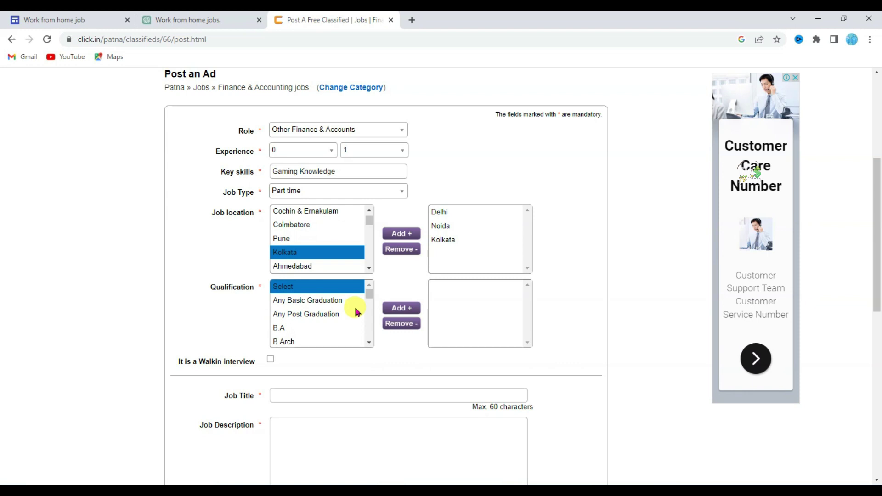
# - Add 'Post Graduation not required' as the qualification
pyautogui.scroll(-5, 320, 342)
pyautogui.click(326, 341)
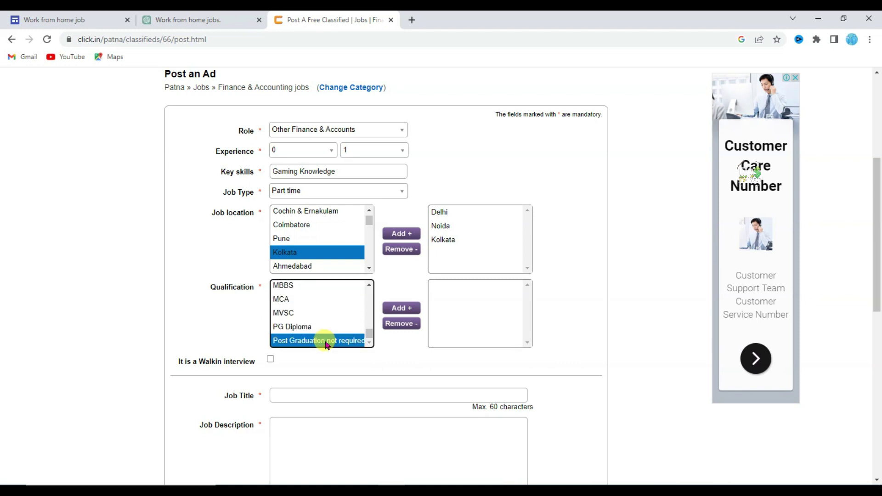
pyautogui.click(400, 309)
pyautogui.scroll(-3, 361, 322)
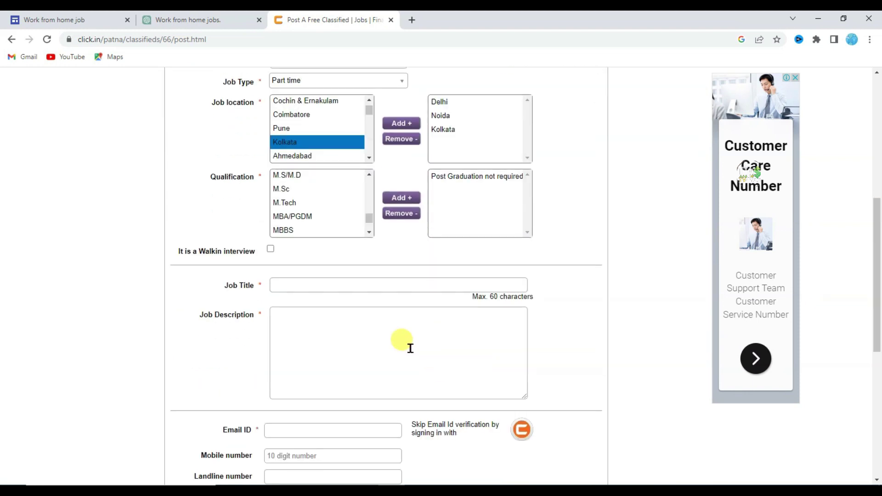
pyautogui.click(289, 231)
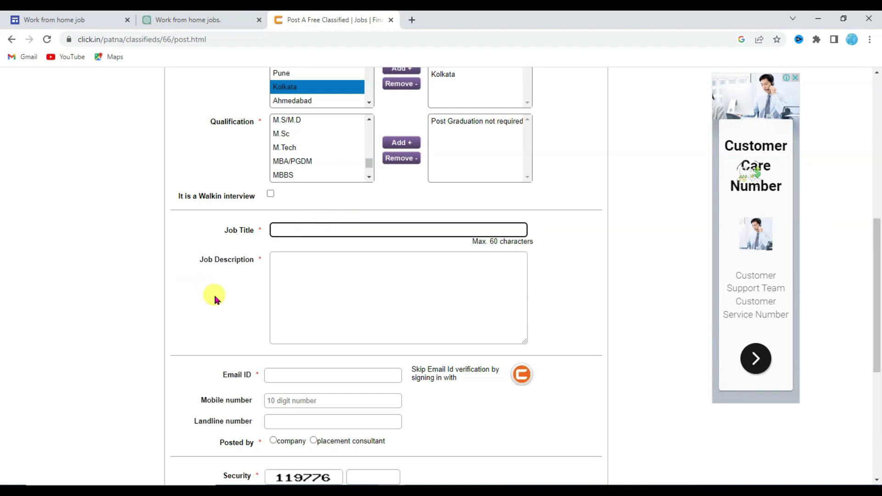
# - Enter the click.in ad title 'Work From Home Job need only Android Mobile Phone' and its description, then start a new line
pyautogui.write('Work From Home Job need only Android Mobile Phone')
pyautogui.click(277, 280)
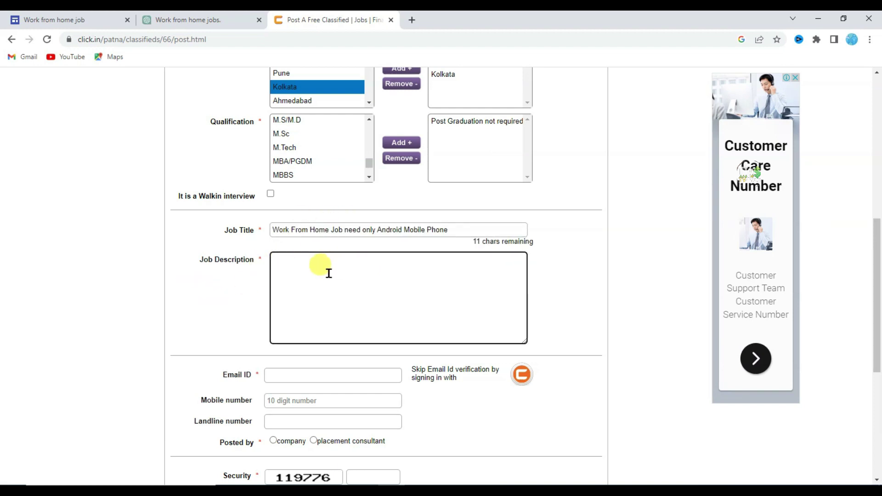
pyautogui.write('If You are looking for part time job then Just apply here. You can do this job from home in your free time. you just need mobile phone. and make sure, If any person will ask for money then do not pay money to any one. they can scam you.')
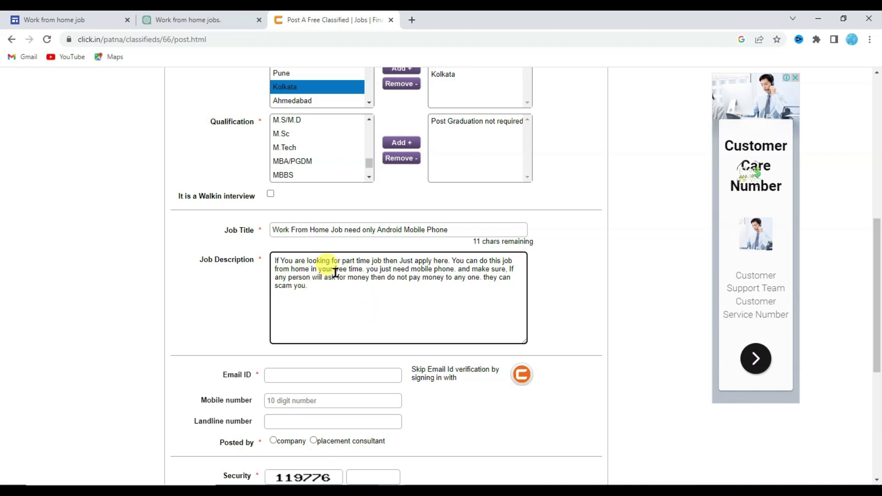
pyautogui.press('Return')
pyautogui.press('Return')
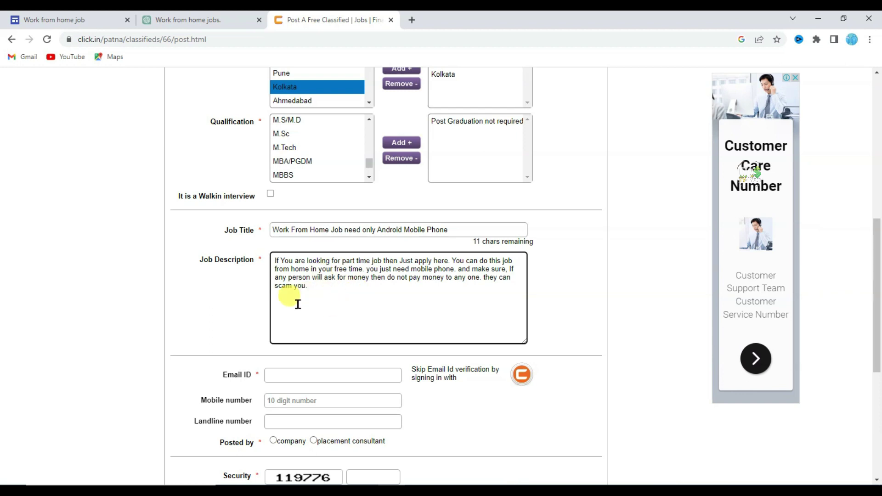
# - Copy the published Google Sites link and return to the click.in ad form
pyautogui.click(66, 18)
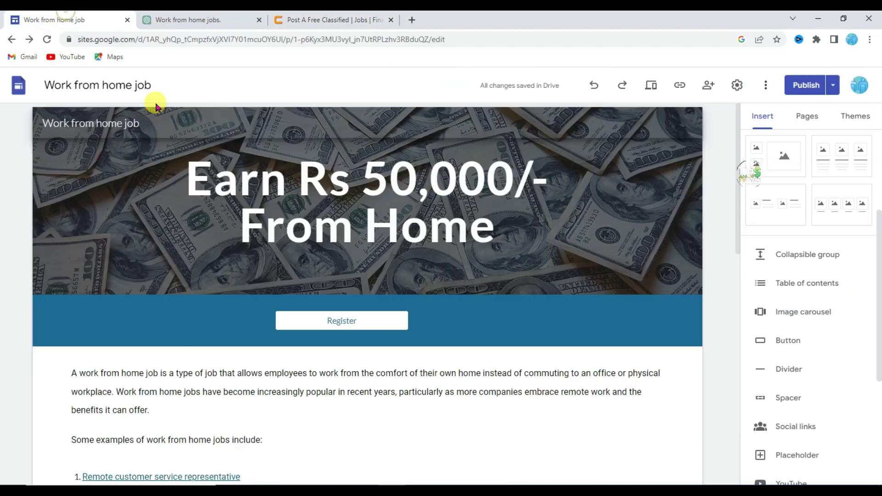
pyautogui.click(680, 88)
pyautogui.click(563, 286)
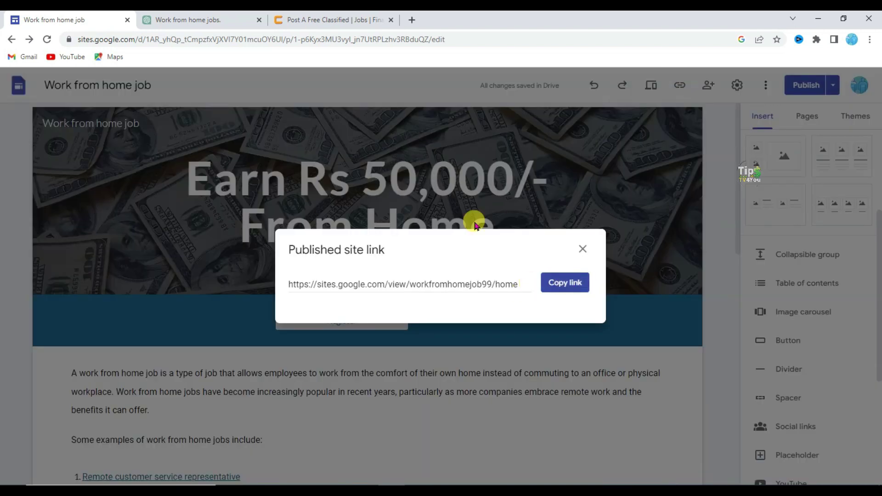
pyautogui.hotkey('ctrl', '3')
pyautogui.click(321, 305)
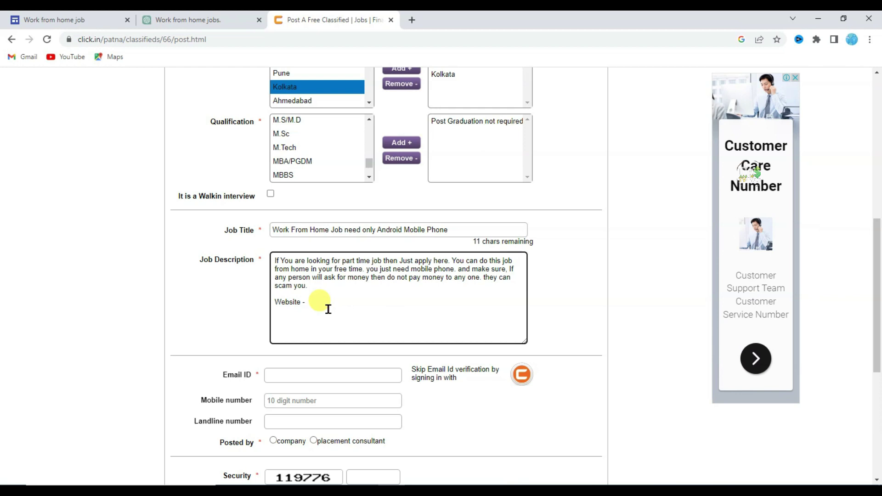
# - Add the published site link after 'Website -' and fill in the contact e-mail in Email ID
pyautogui.hotkey('ctrl', 'v')
pyautogui.scroll(-2, 386, 307)
pyautogui.rightClick(287, 265)
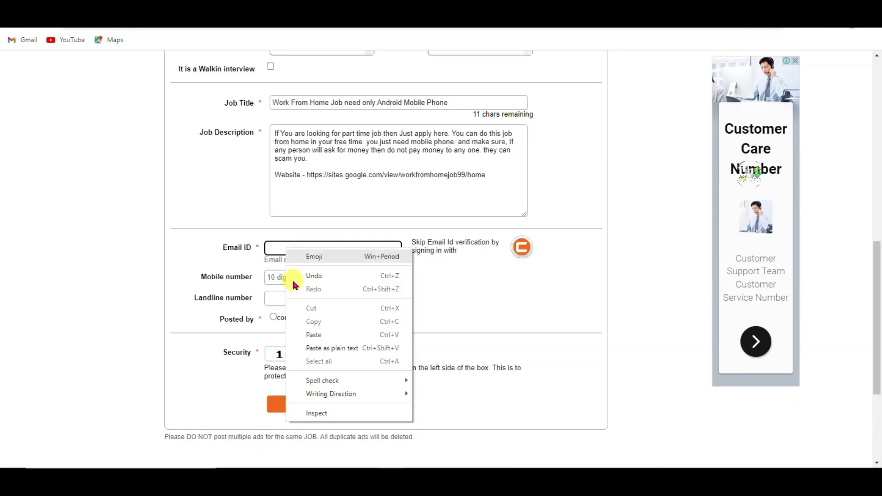
pyautogui.click(315, 340)
# - Mark the ad as posted by a company and answer the security check with 119
pyautogui.scroll(-1, 285, 275)
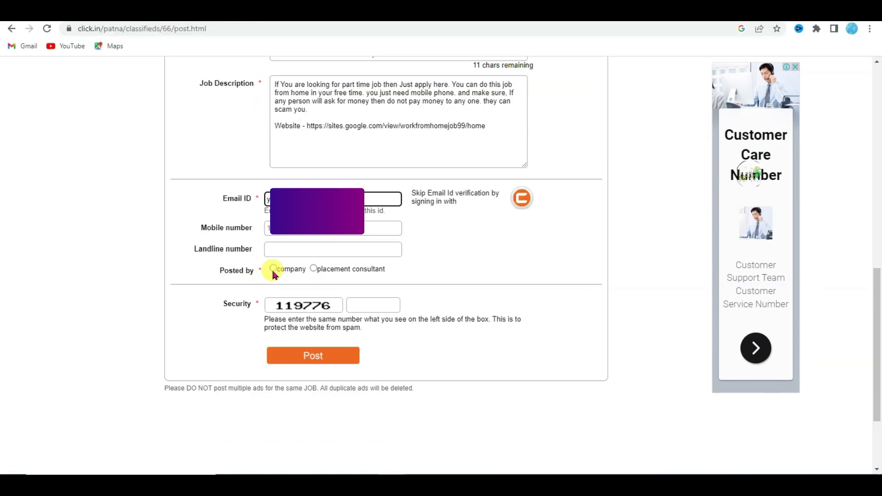
pyautogui.click(273, 270)
pyautogui.click(363, 304)
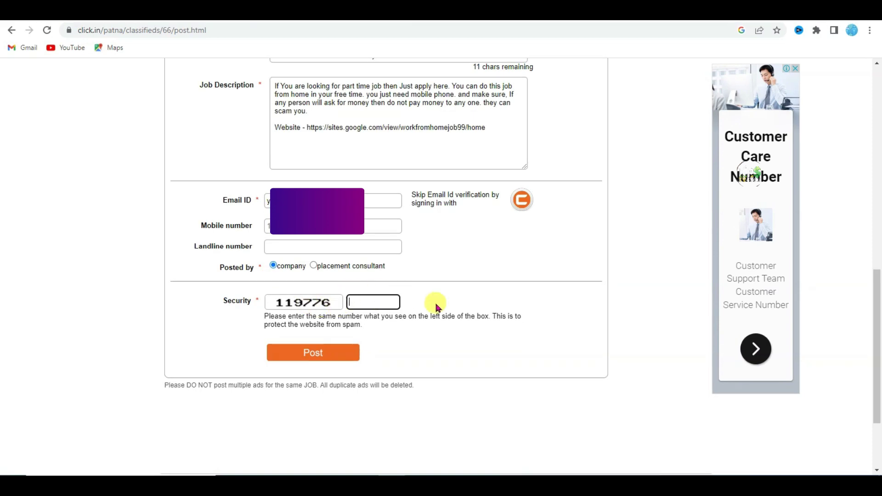
pyautogui.write('119776')
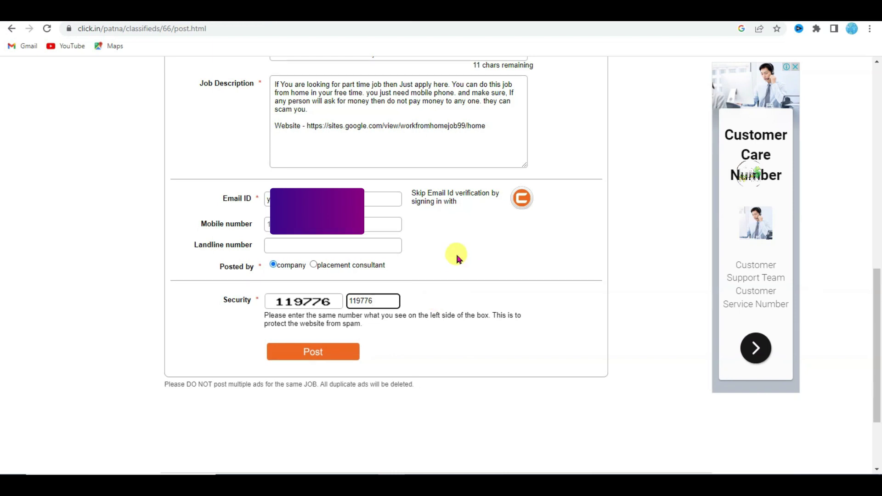
# - Submit the click.in job ad and activate it for publishing, pending the 24-hour staff review
pyautogui.click(330, 352)
pyautogui.tripleClick(191, 136)
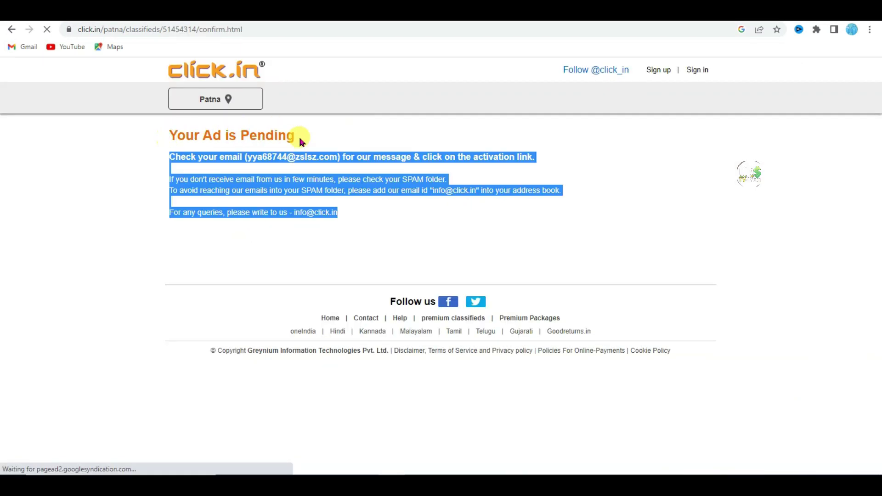
pyautogui.click(314, 133)
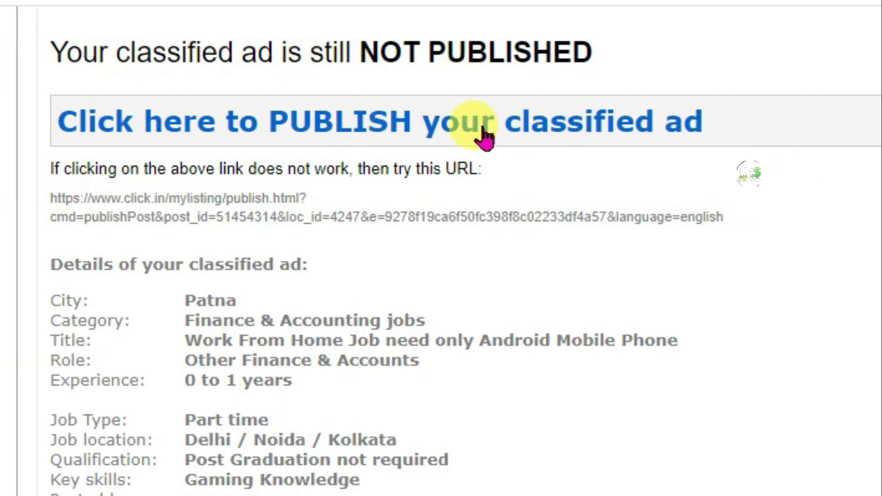
pyautogui.click(485, 137)
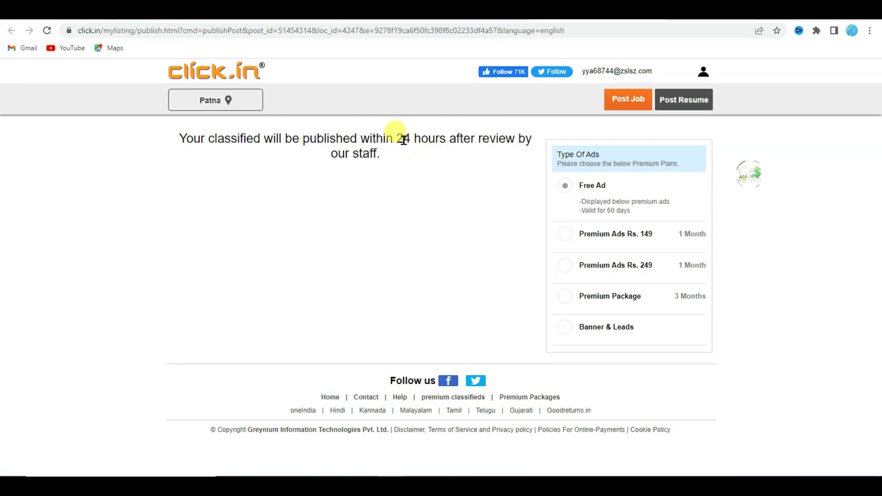
pyautogui.moveTo(395, 139); pyautogui.dragTo(429, 133)
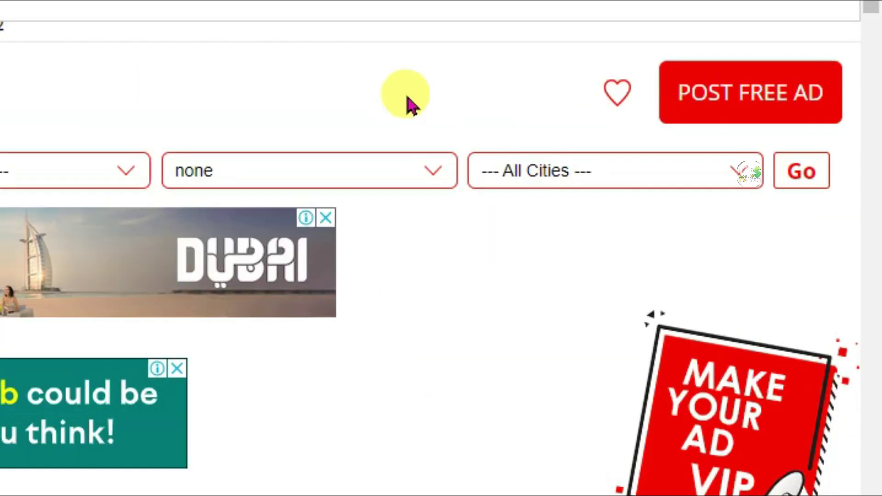
# - Start a Free Ads posting in category Job with subcategory work from home
pyautogui.click(735, 98)
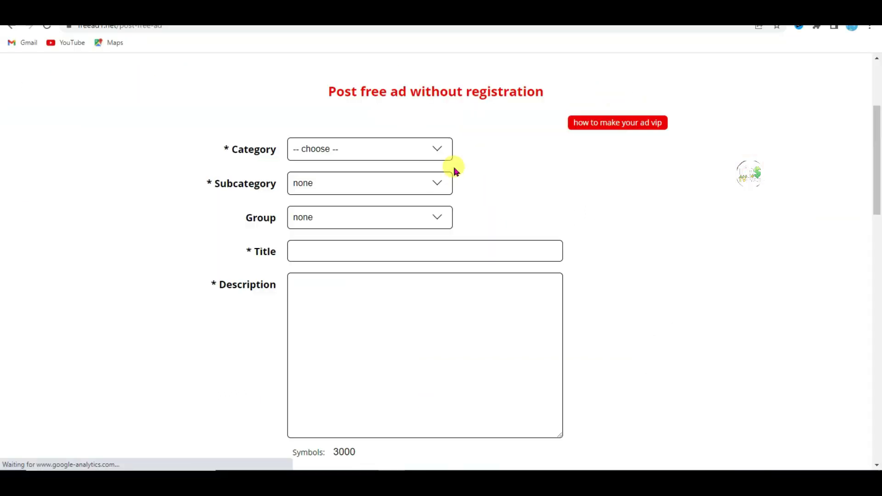
pyautogui.click(410, 157)
pyautogui.click(305, 183)
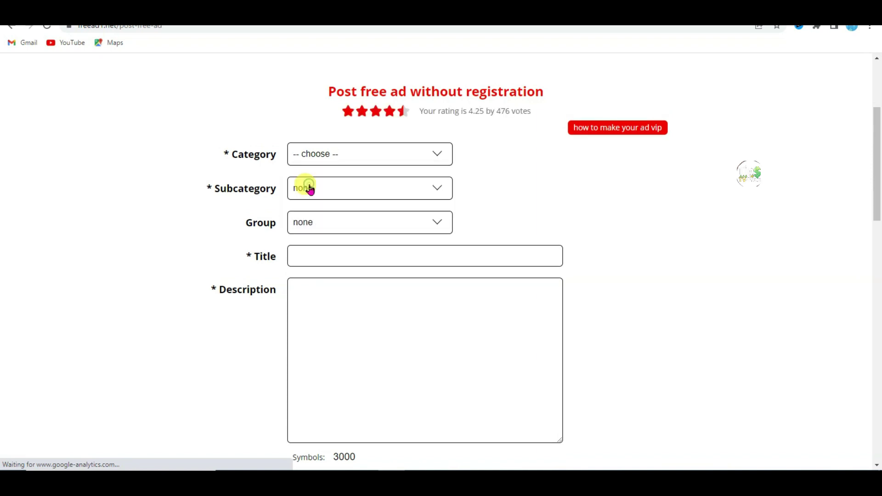
pyautogui.scroll(-3, 365, 172)
pyautogui.scroll(3, 268, 186)
pyautogui.click(360, 176)
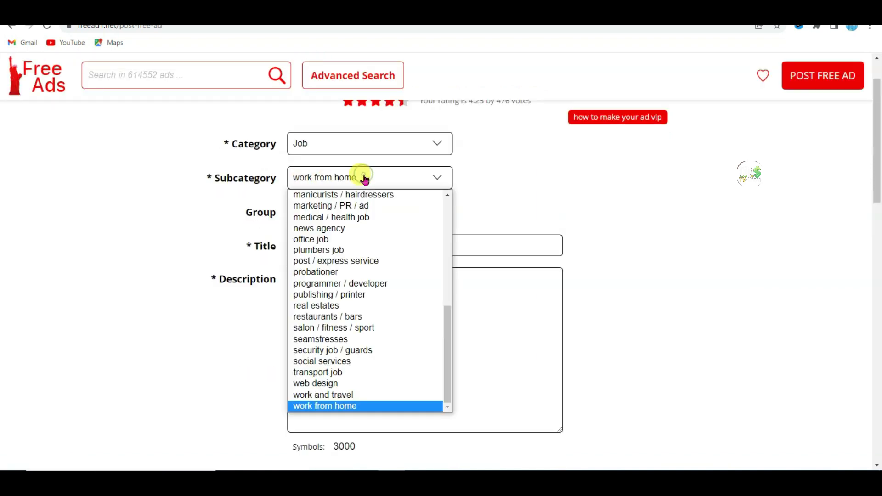
pyautogui.click(353, 409)
# - Fill in the ad title and the job description
pyautogui.click(339, 251)
pyautogui.hotkey('ctrl', 'v')
pyautogui.click(368, 283)
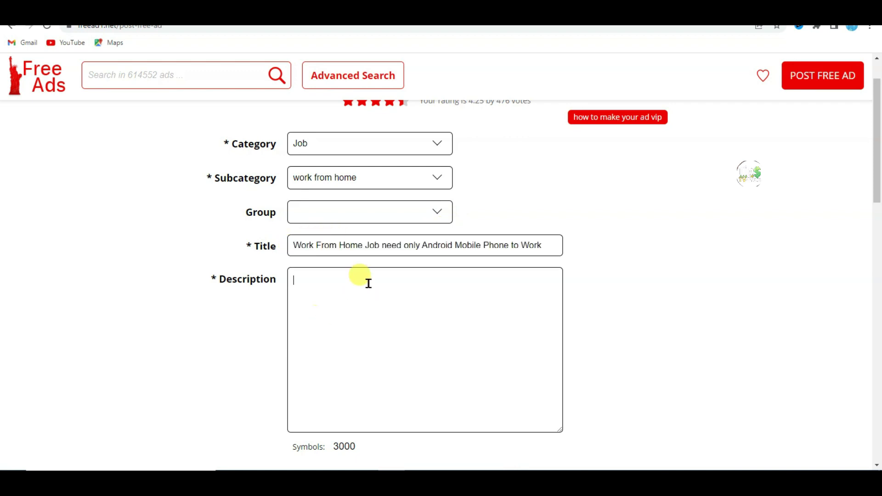
pyautogui.hotkey('ctrl', 'v')
pyautogui.moveTo(294, 169); pyautogui.dragTo(325, 249)
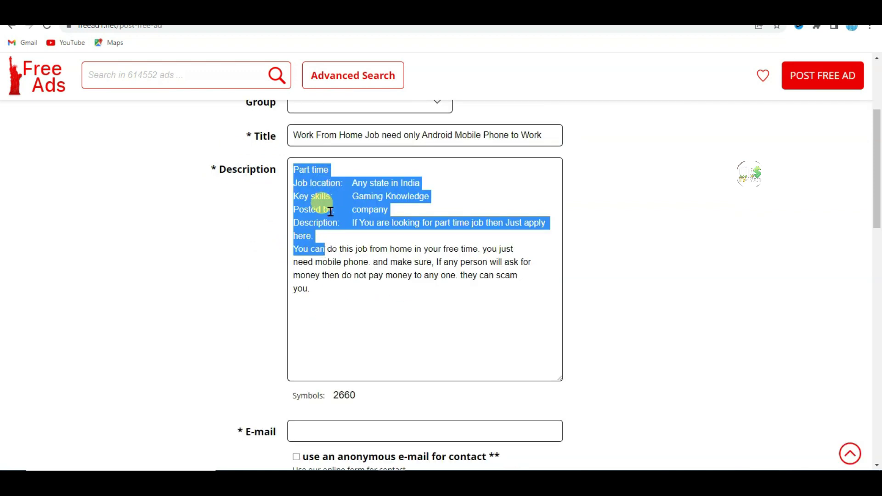
pyautogui.click(315, 288)
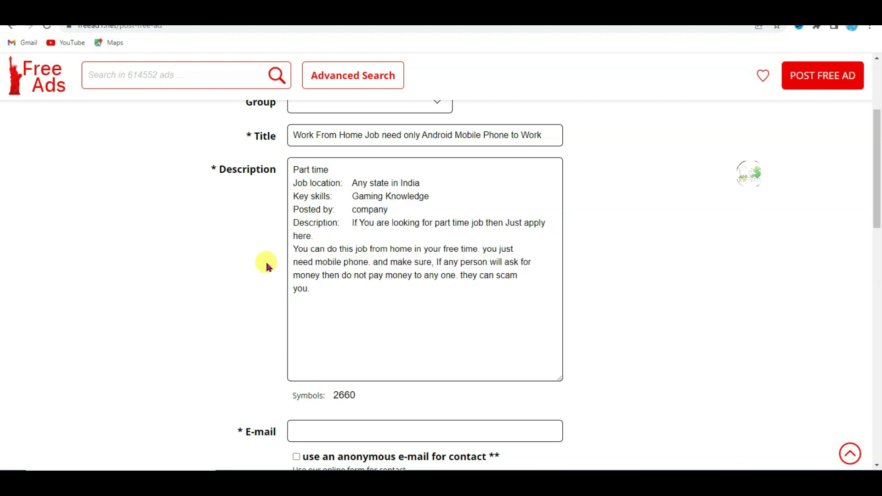
# - Enter the contact e-mail and code 36626
pyautogui.scroll(-5, 637, 271)
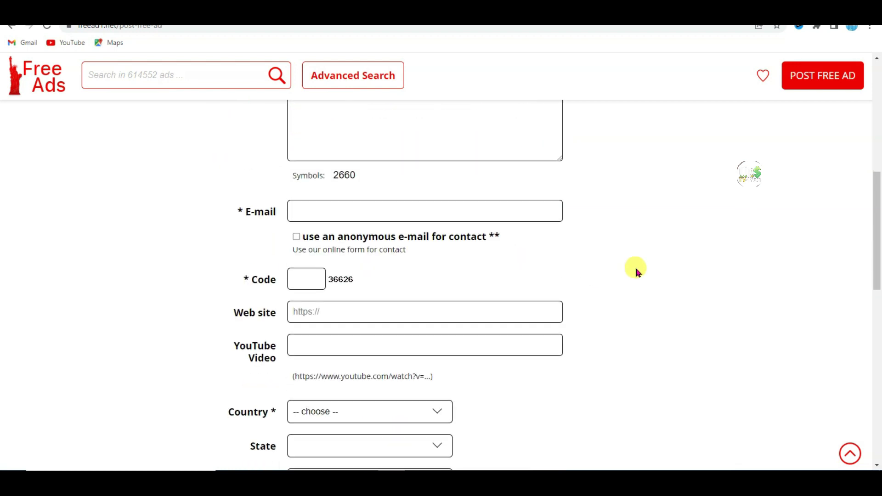
pyautogui.click(371, 211)
pyautogui.hotkey('ctrl', 'v')
pyautogui.click(317, 282)
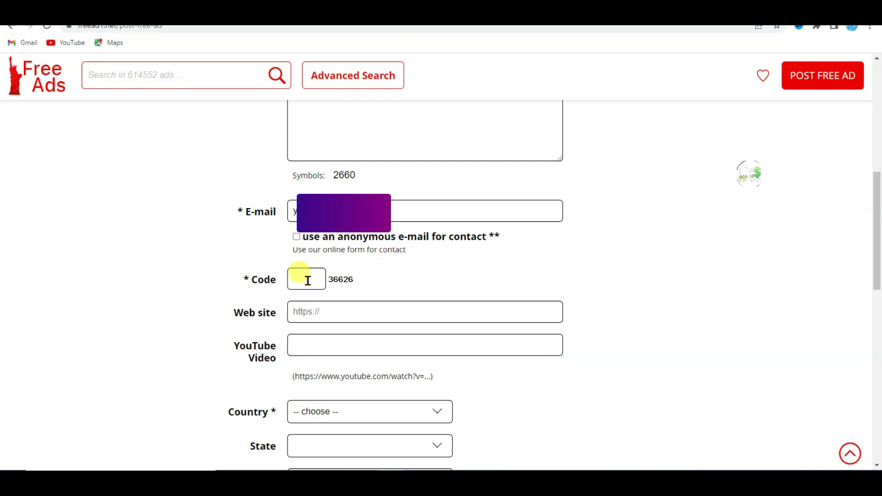
pyautogui.write('36626')
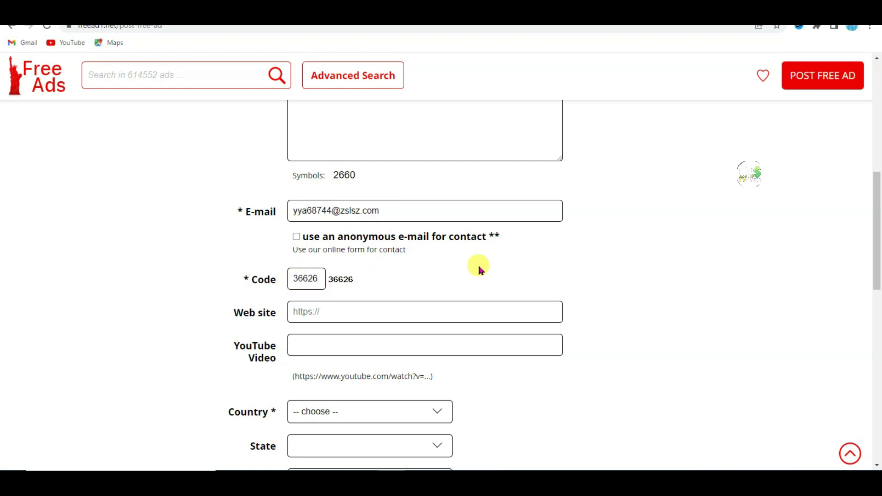
# - Copy the published Google Sites link into the Web site field
pyautogui.scroll(-1, 478, 263)
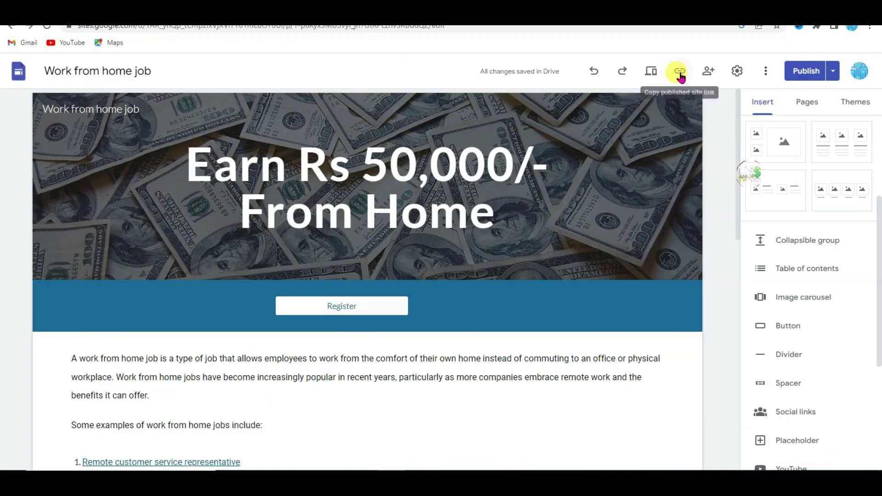
pyautogui.click(679, 71)
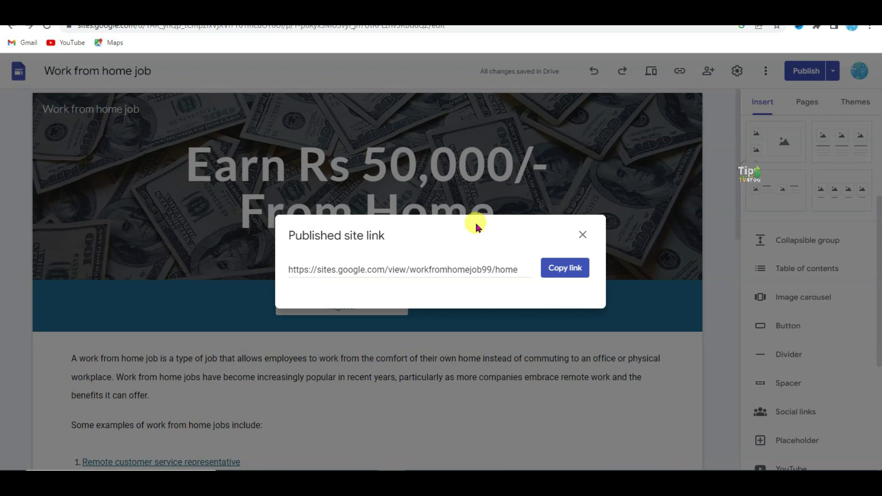
pyautogui.click(564, 268)
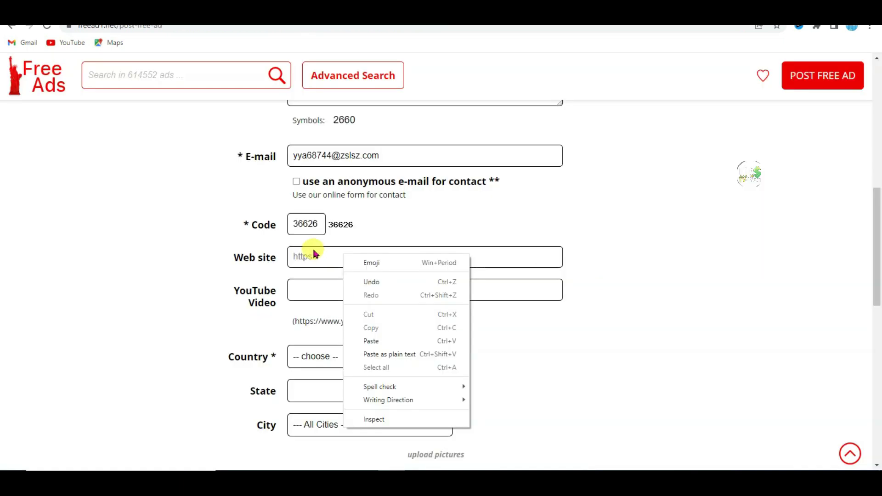
pyautogui.click(367, 341)
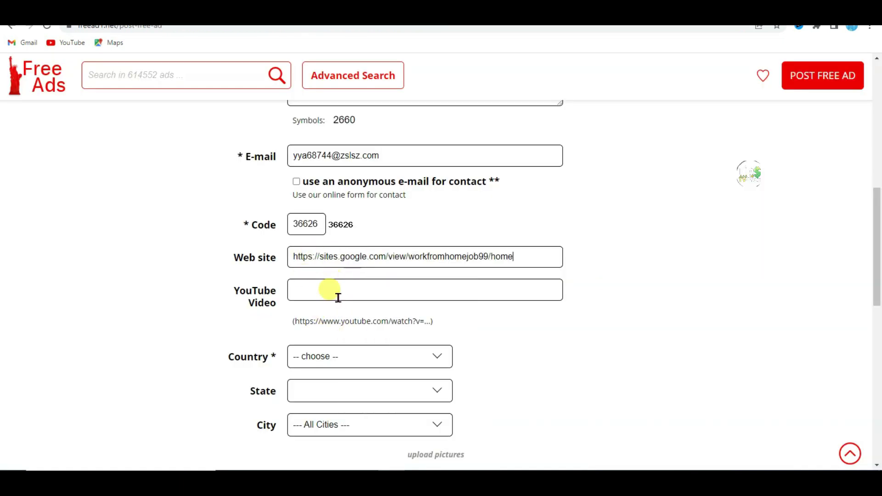
# - Set the ad's country to India
pyautogui.scroll(-2, 520, 319)
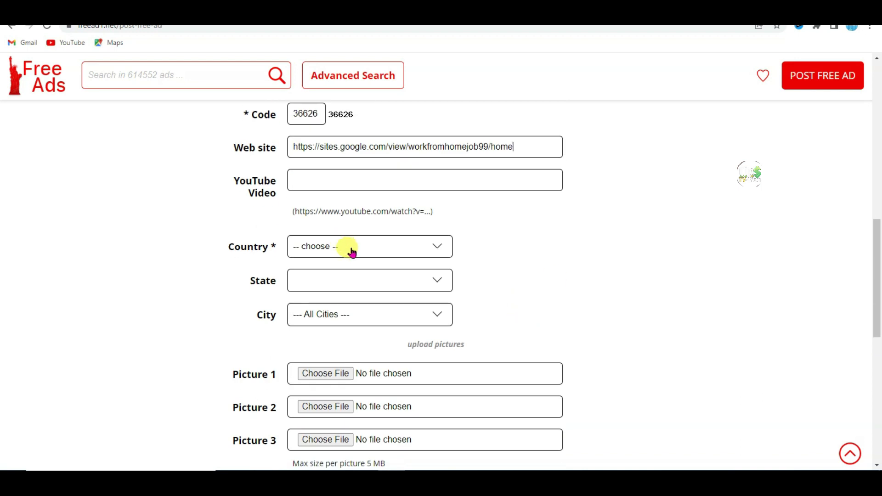
pyautogui.click(352, 252)
pyautogui.press('i')
pyautogui.press('n')
pyautogui.press('Return')
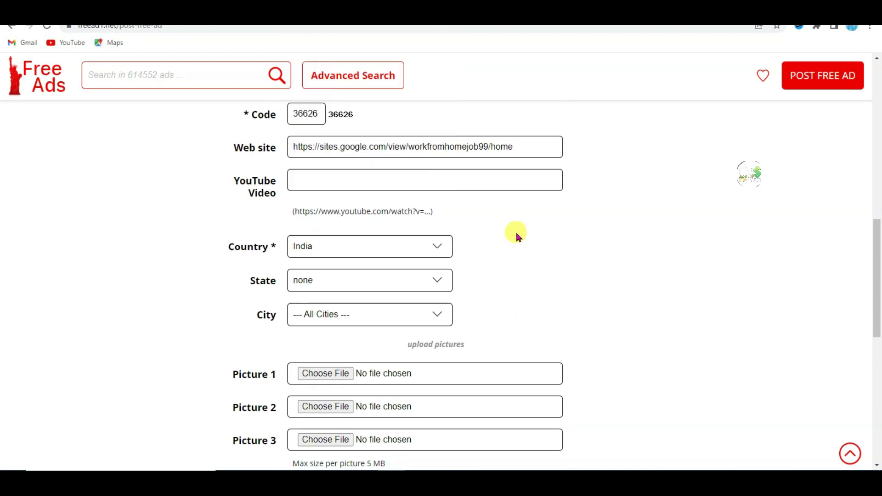
# - Save the Welcome Bonus offer's 120x120 creative image to Downloads as earn.png
pyautogui.scroll(-3, 565, 234)
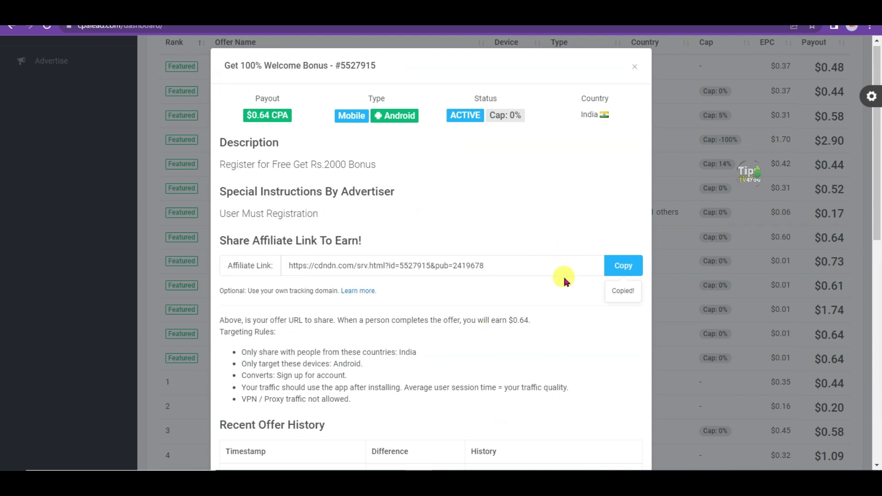
pyautogui.scroll(-10, 566, 278)
pyautogui.rightClick(265, 290)
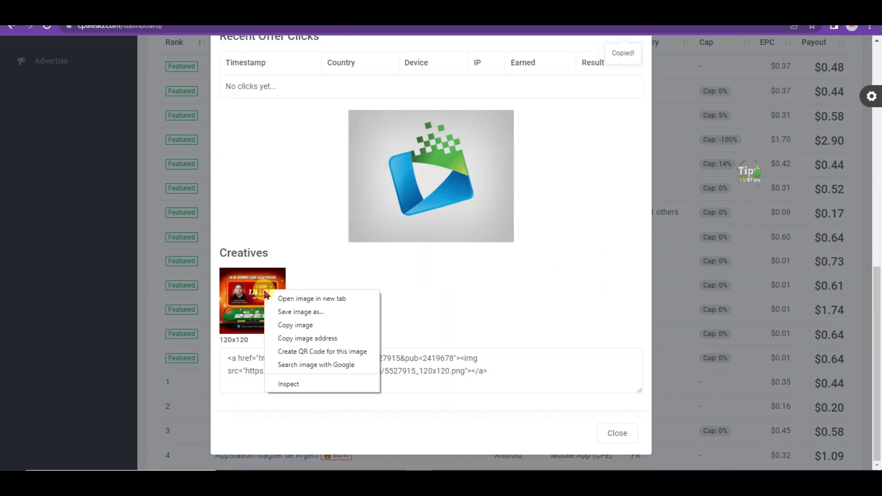
pyautogui.click(306, 312)
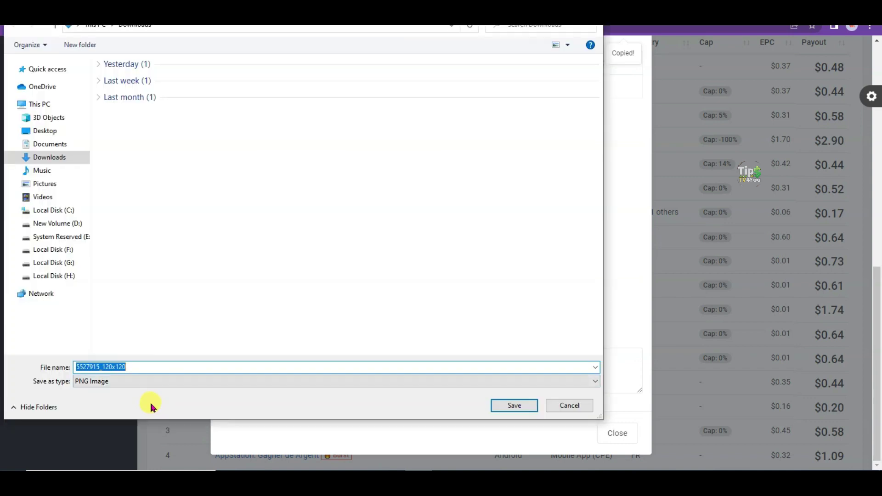
pyautogui.write('earn')
pyautogui.press('Return')
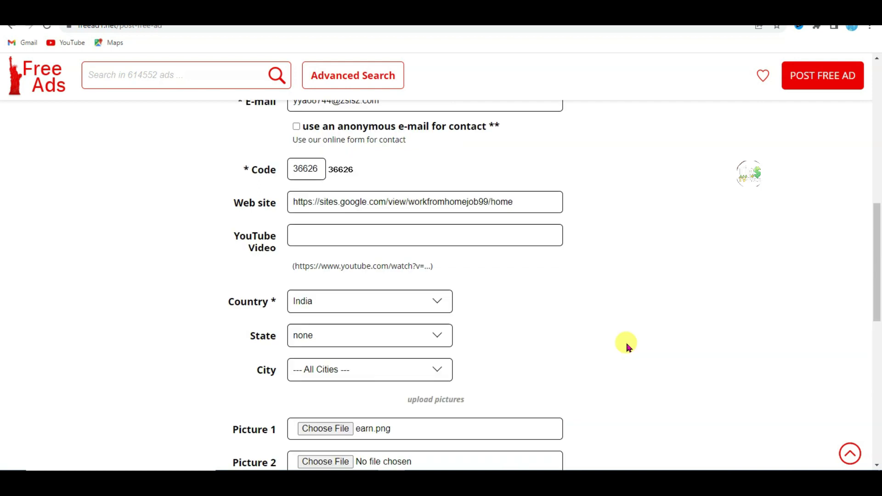
# - Post the free ad and open the newly published ad's page
pyautogui.scroll(-5, 625, 341)
pyautogui.click(450, 413)
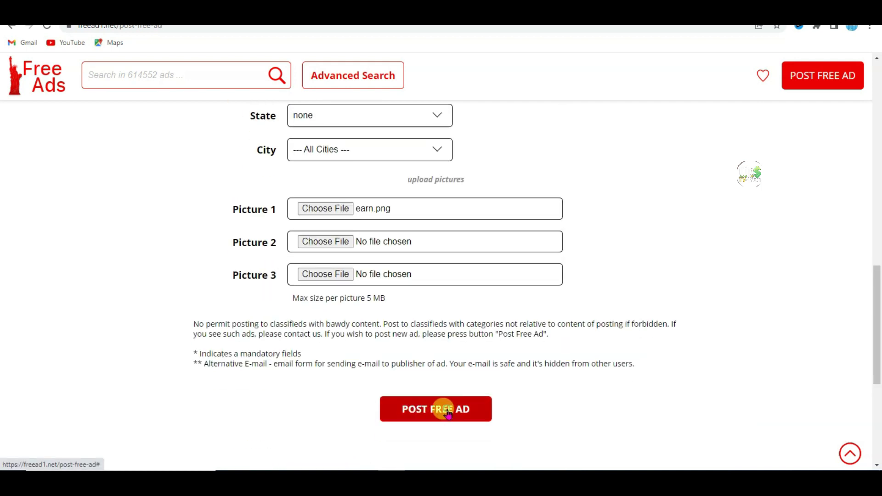
pyautogui.tripleClick(344, 257)
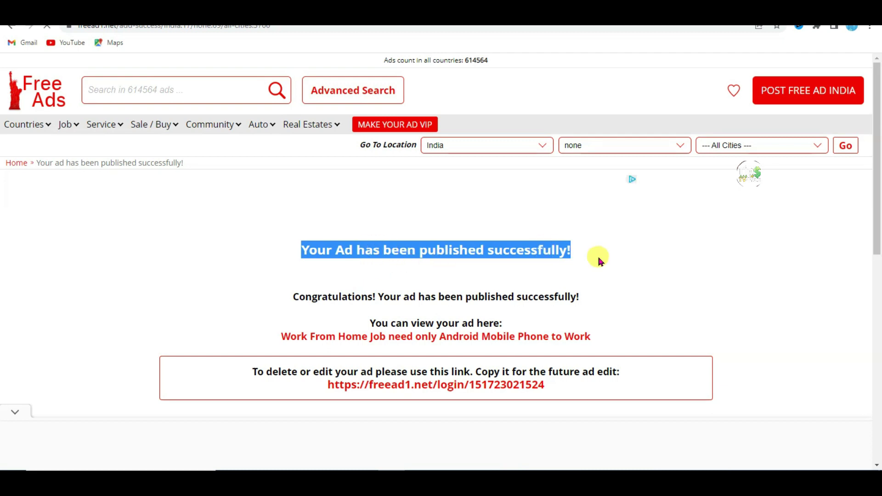
pyautogui.click(447, 338)
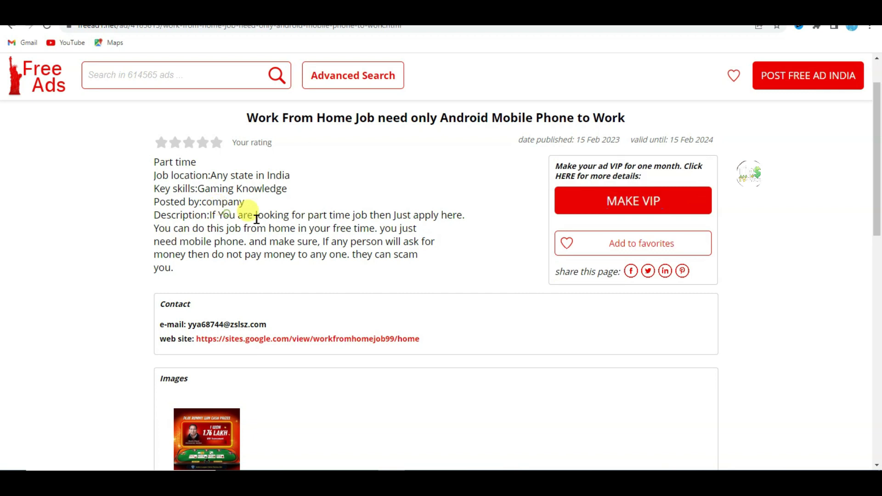
# - Open the ad's Google Sites website link in a new tab and view it
pyautogui.scroll(-1, 245, 292)
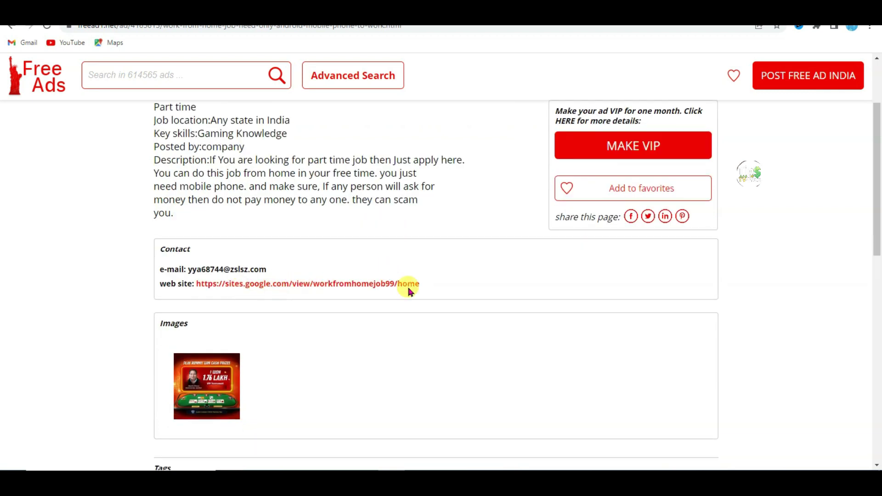
pyautogui.scroll(-3, 478, 271)
pyautogui.scroll(3, 478, 266)
pyautogui.rightClick(339, 297)
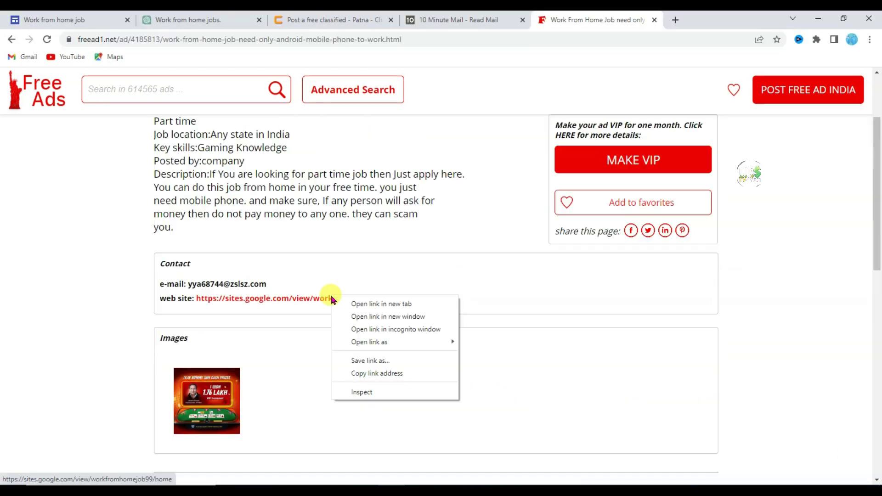
pyautogui.click(356, 301)
pyautogui.click(656, 17)
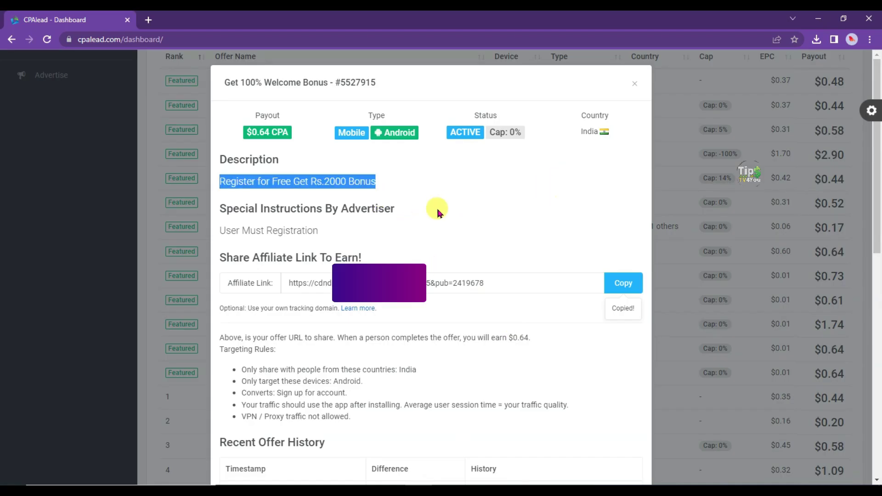
# - Close the 'Register for Free Get Rs.2000 Bonus' offer details to show the offers table
pyautogui.moveTo(220, 182); pyautogui.dragTo(385, 186)
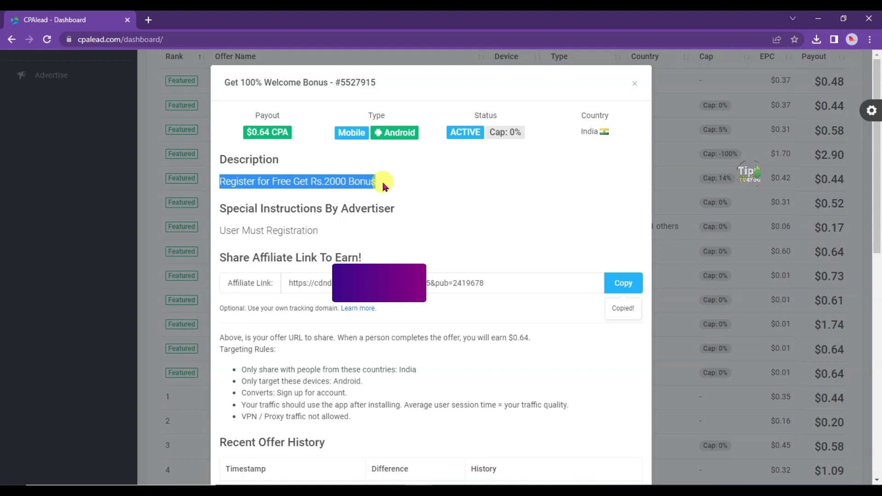
pyautogui.click(385, 205)
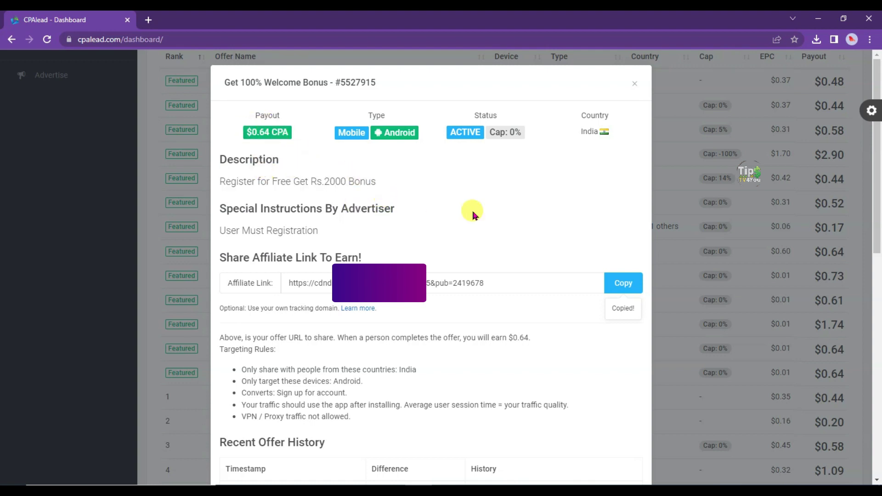
pyautogui.click(633, 83)
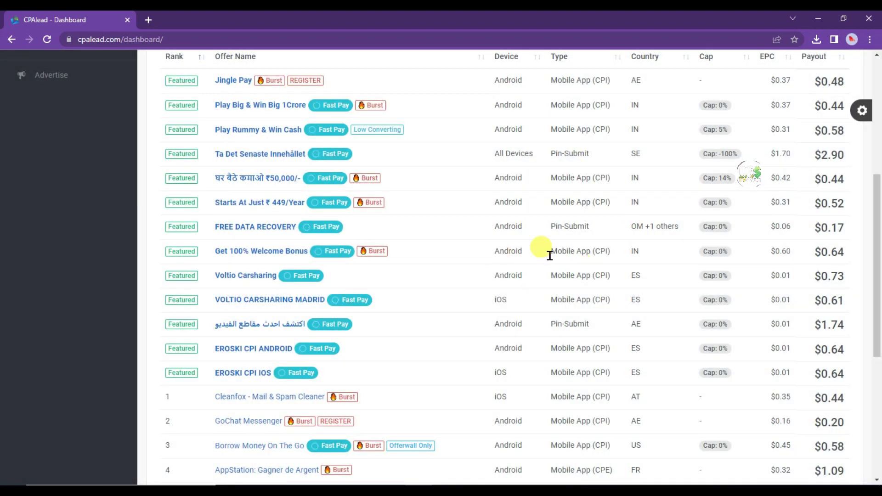